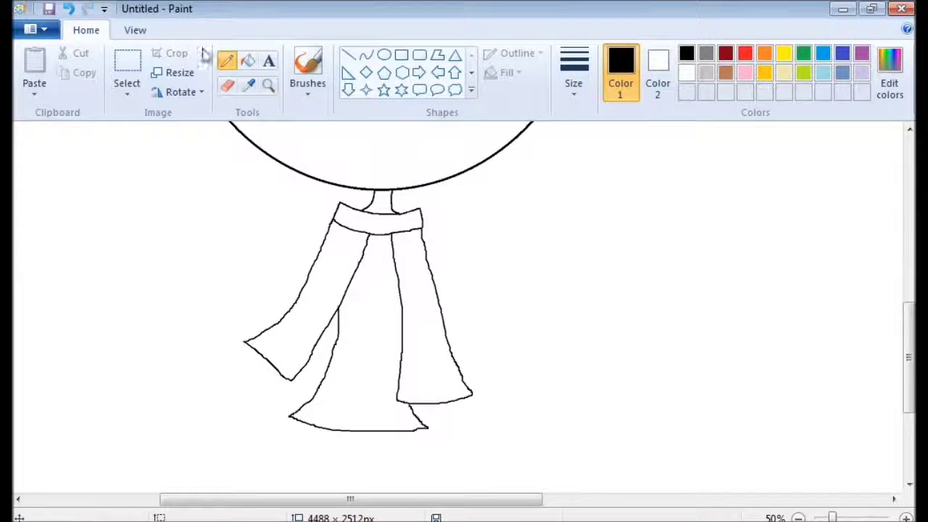
# Extend the collar band outward with a short slanted end on both the left and right shoulders.
pyautogui.click(268, 85)
pyautogui.rightClick(283, 228)
pyautogui.click(373, 271)
pyautogui.click(386, 321)
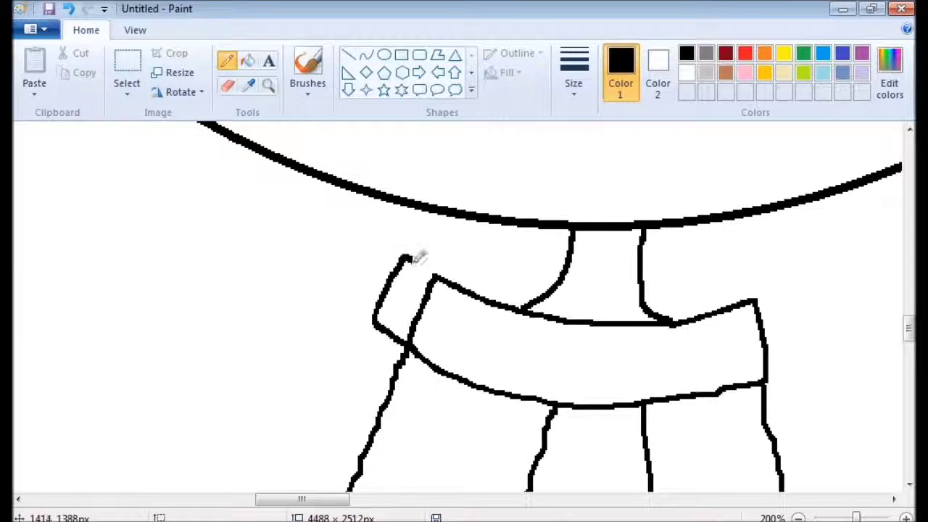
pyautogui.moveTo(369, 332); pyautogui.dragTo(410, 341)
pyautogui.hscroll(5, 409, 337)
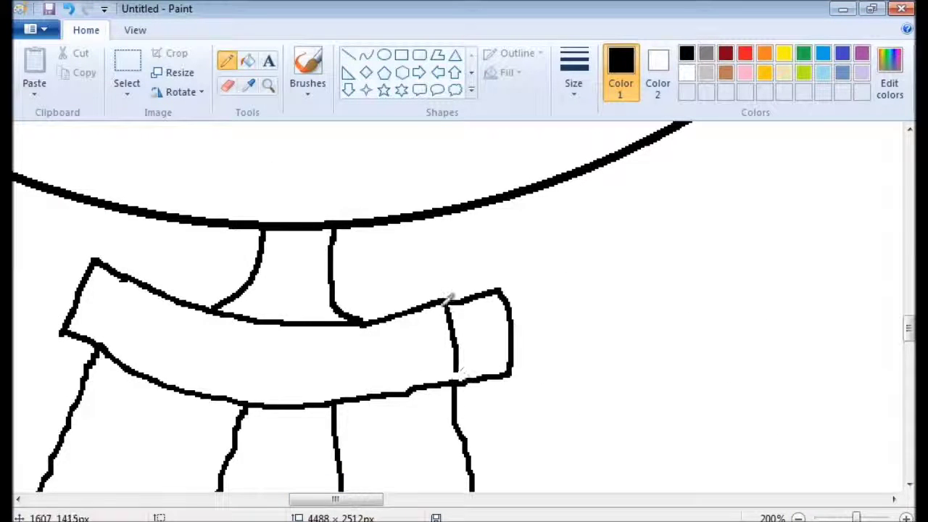
# Try to draw a wide skirt tier directly below the dress's existing hem.
pyautogui.click(267, 85)
pyautogui.rightClick(256, 311)
pyautogui.click(256, 310)
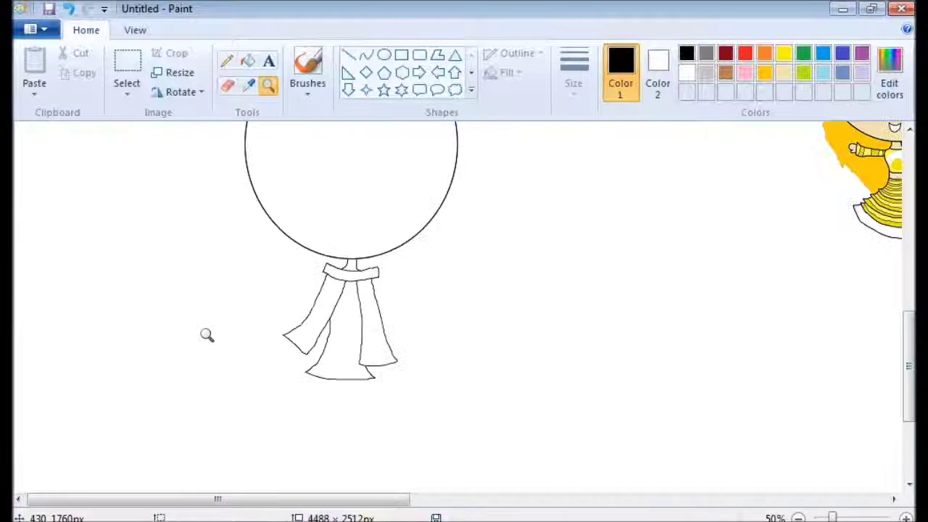
pyautogui.click(592, 317)
pyautogui.scroll(-3, 149, 248)
pyautogui.moveTo(150, 248); pyautogui.dragTo(505, 389)
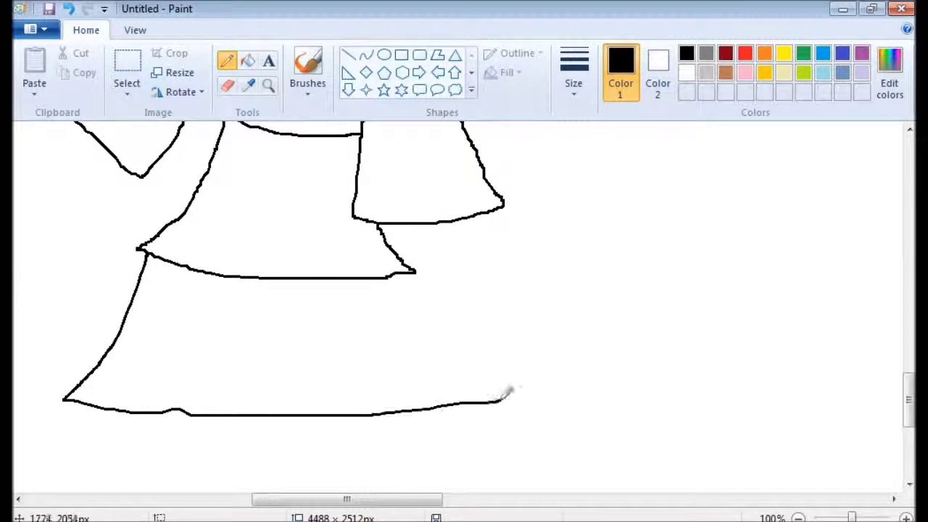
pyautogui.click(267, 85)
pyautogui.rightClick(311, 211)
pyautogui.click(67, 10)
pyautogui.click(338, 341)
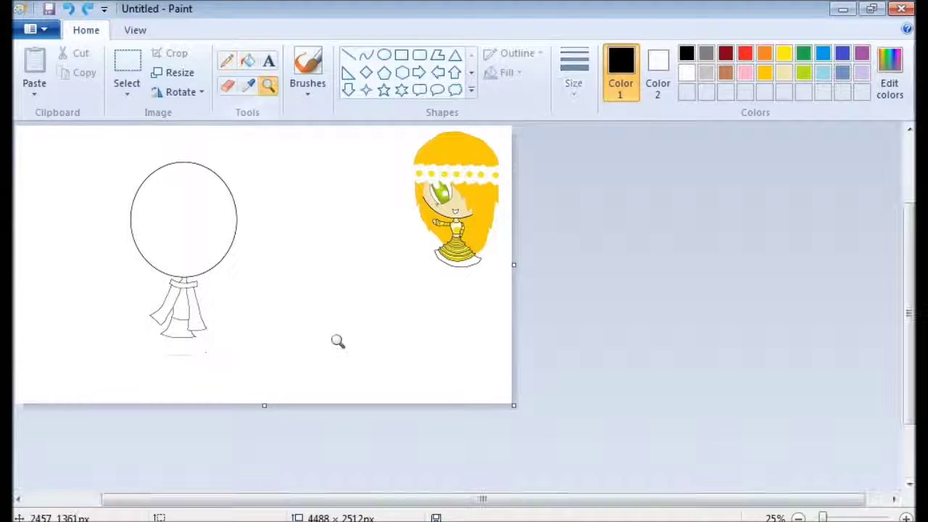
pyautogui.click(529, 449)
pyautogui.click(67, 10)
# Cut away the dress's lower edge and redraw a slightly shorter, wavy hem in black.
pyautogui.click(227, 84)
pyautogui.click(268, 173)
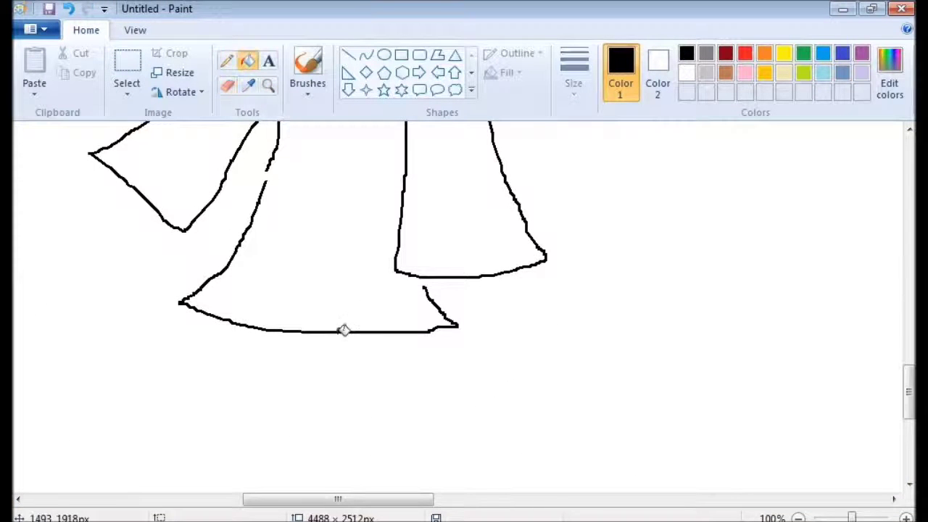
pyautogui.rightClick(344, 330)
pyautogui.click(227, 61)
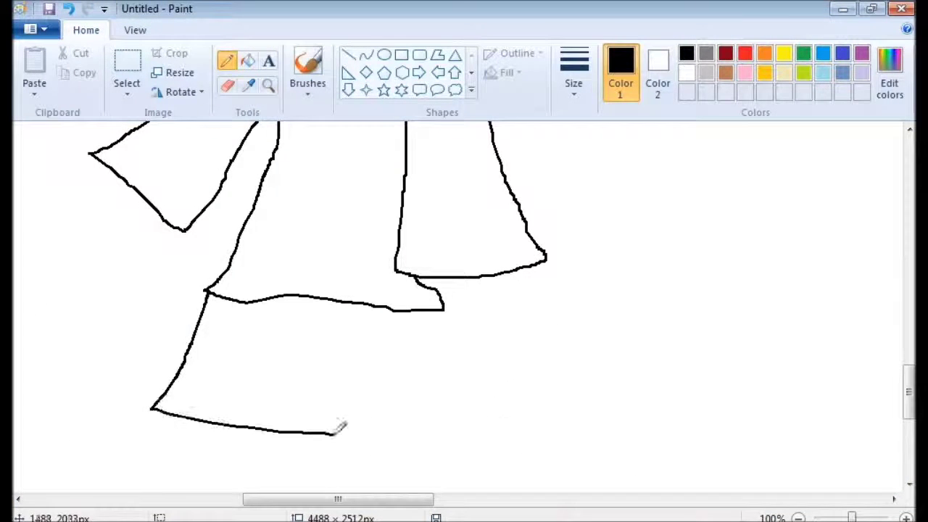
# Draw two flared skirt tiers with pointed corners below the dress hem, each wider than the one above.
pyautogui.scroll(-2, 234, 304)
pyautogui.scroll(2, 321, 350)
pyautogui.click(67, 10)
pyautogui.moveTo(342, 165); pyautogui.dragTo(584, 286)
pyautogui.hotkey('ctrl', 'z')
pyautogui.moveTo(344, 166); pyautogui.dragTo(621, 237)
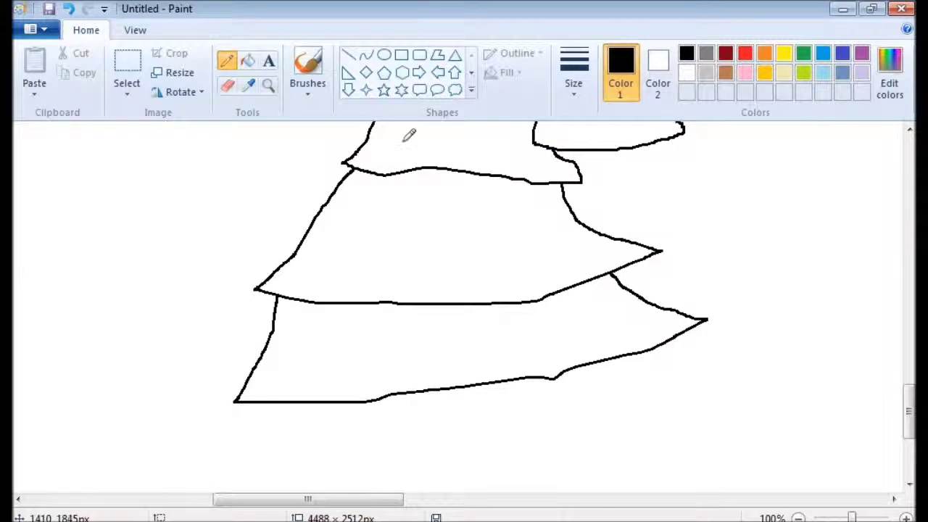
# Draw a third and a fourth, still wider skirt tier at the bottom of the dress.
pyautogui.click(268, 85)
pyautogui.scroll(-2, 373, 236)
pyautogui.click(391, 385)
pyautogui.rightClick(392, 385)
pyautogui.click(329, 382)
pyautogui.moveTo(187, 403); pyautogui.dragTo(360, 297)
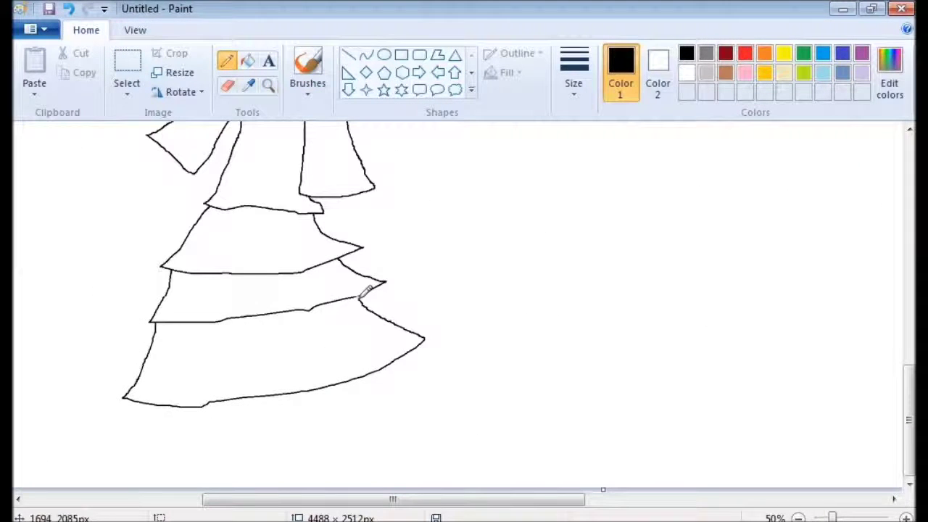
pyautogui.moveTo(398, 422); pyautogui.dragTo(435, 348)
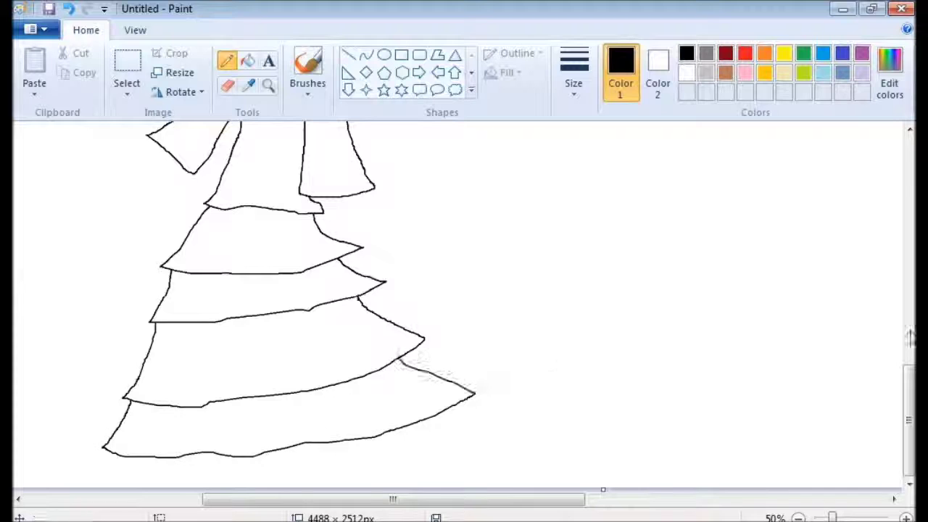
# Check the striped sleeve on the small reference figure and draw matching cross lines along the left sleeve.
pyautogui.click(268, 86)
pyautogui.scroll(-2, 356, 302)
pyautogui.click(356, 303)
pyautogui.scroll(3, 276, 332)
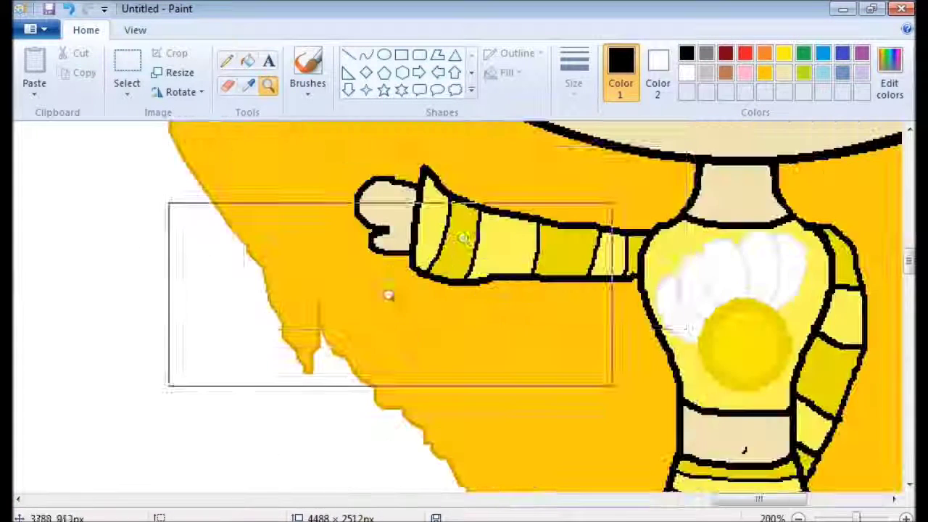
pyautogui.scroll(-3, 176, 311)
pyautogui.scroll(2, 224, 208)
pyautogui.click(226, 61)
pyautogui.moveTo(166, 238)
pyautogui.mouseDown()
pyautogui.moveTo(290, 325)
pyautogui.moveTo(341, 376)
pyautogui.mouseUp()
pyautogui.scroll(2, 290, 296)
pyautogui.moveTo(290, 296); pyautogui.dragTo(425, 383)
pyautogui.scroll(2, 425, 383)
pyautogui.moveTo(355, 340); pyautogui.dragTo(499, 413)
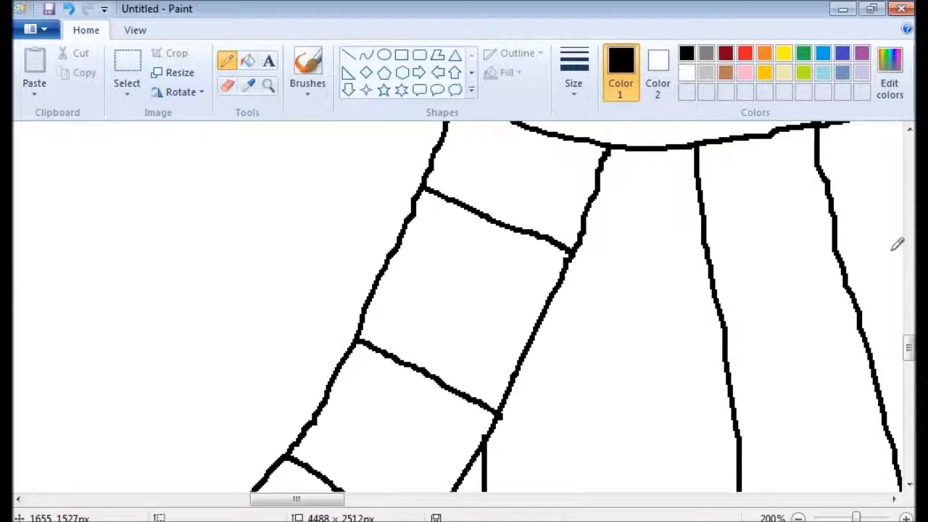
# Divide the collar band and the right sleeve into stripes with black cross lines.
pyautogui.scroll(3, 483, 308)
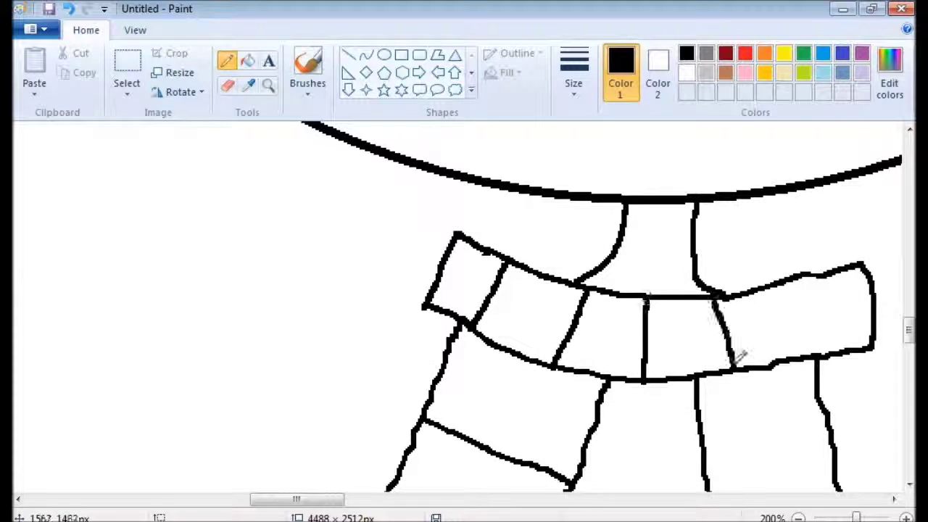
pyautogui.scroll(-6, 863, 269)
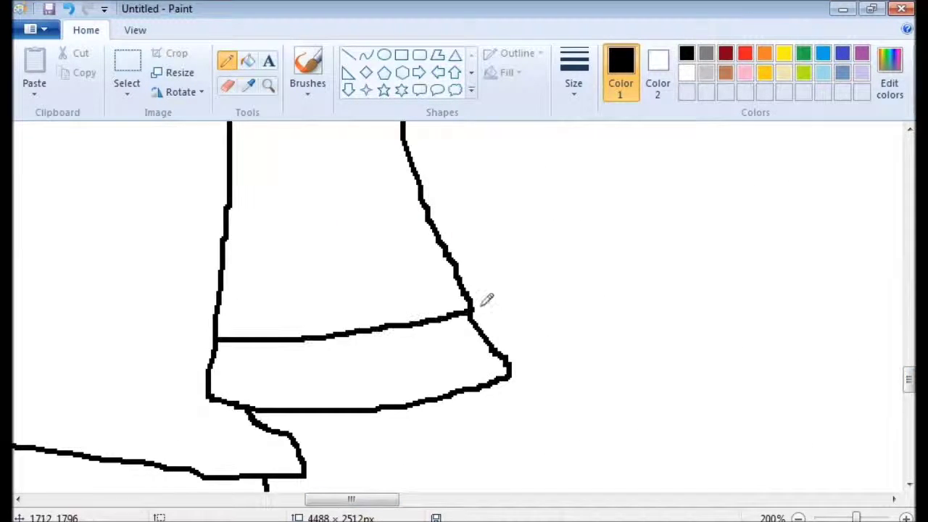
pyautogui.scroll(3, 476, 300)
pyautogui.moveTo(228, 419); pyautogui.dragTo(424, 410)
pyautogui.scroll(2, 424, 409)
pyautogui.moveTo(228, 379); pyautogui.dragTo(374, 370)
pyautogui.scroll(2, 374, 370)
pyautogui.scroll(-1, 290, 326)
pyautogui.moveTo(203, 322); pyautogui.dragTo(330, 327)
pyautogui.click(267, 85)
pyautogui.rightClick(352, 327)
pyautogui.click(365, 294)
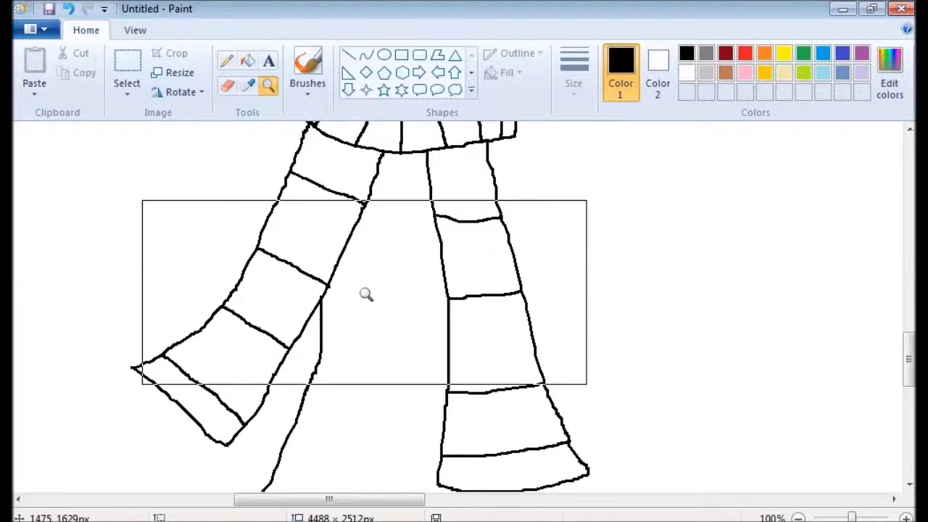
pyautogui.scroll(-3, 199, 297)
pyautogui.scroll(2, 382, 250)
pyautogui.rightClick(247, 321)
pyautogui.click(232, 312)
pyautogui.click(247, 60)
pyautogui.click(268, 85)
pyautogui.rightClick(269, 152)
pyautogui.click(457, 210)
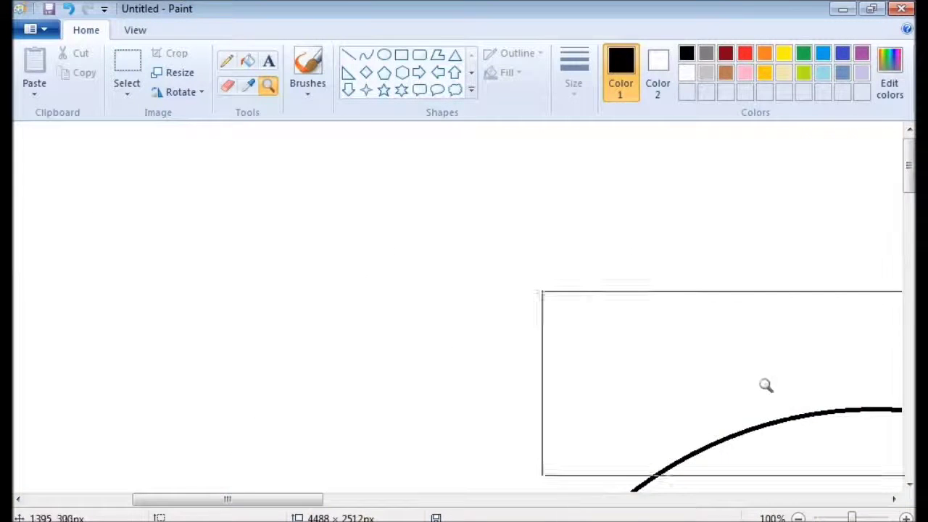
# Sample the dark golden hair outline colour from the reference figure and draw a long, swept hair outline around the head.
pyautogui.click(764, 383)
pyautogui.click(250, 85)
pyautogui.click(580, 290)
pyautogui.rightClick(271, 195)
pyautogui.rightClick(271, 194)
pyautogui.click(226, 61)
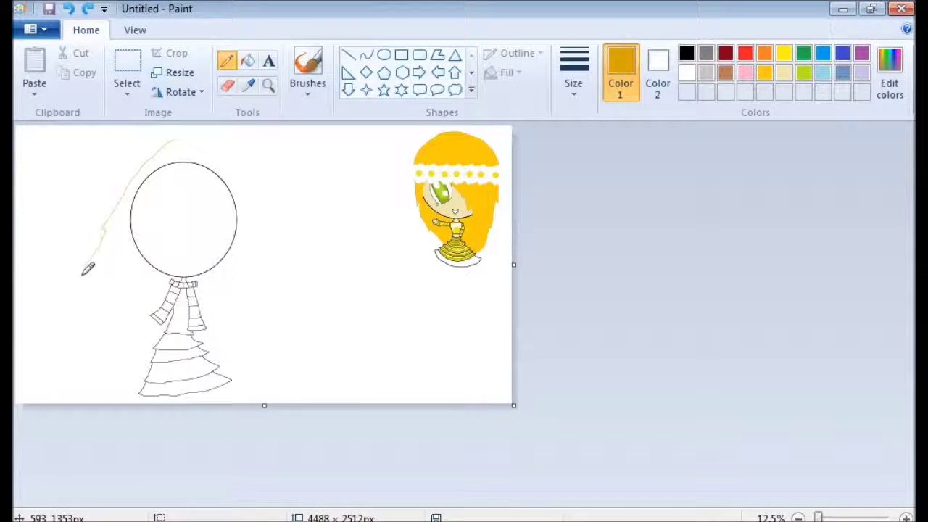
# Erase the top and right side of the hair outline and redraw them closer to the head.
pyautogui.click(267, 85)
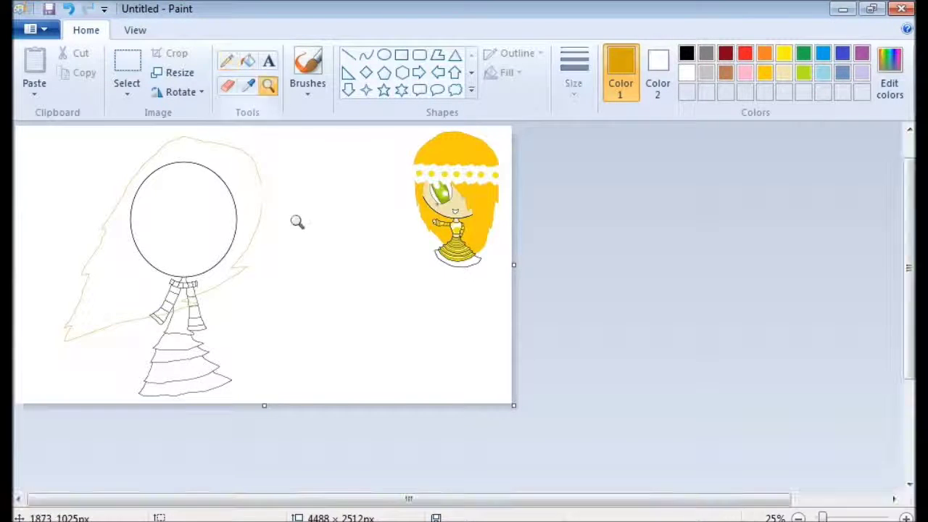
pyautogui.click(295, 220)
pyautogui.click(227, 85)
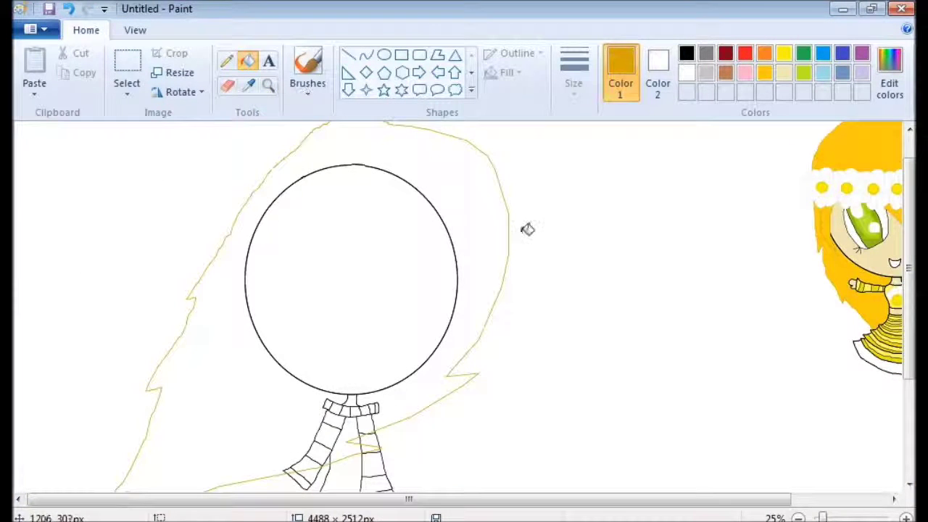
pyautogui.click(274, 85)
pyautogui.click(502, 249)
pyautogui.click(400, 259)
pyautogui.rightClick(306, 244)
pyautogui.rightClick(306, 244)
pyautogui.click(227, 61)
pyautogui.moveTo(158, 187); pyautogui.dragTo(247, 155)
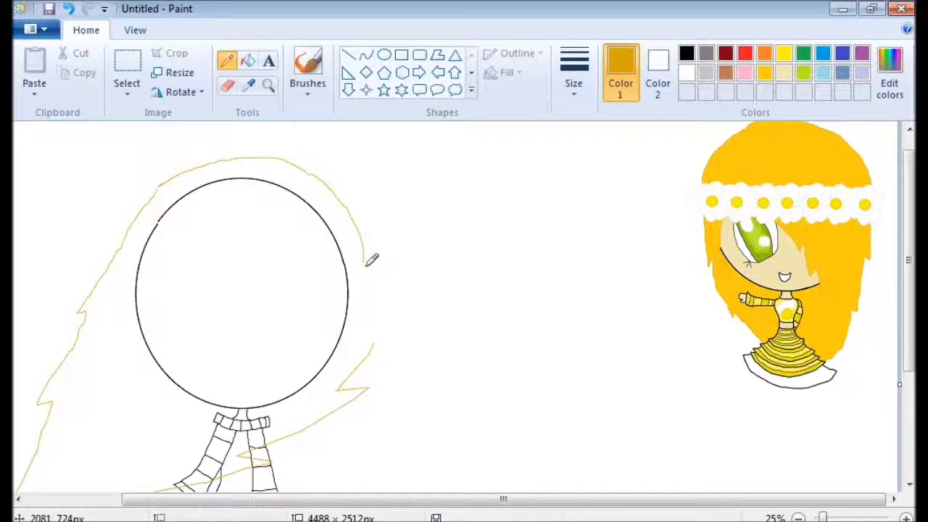
# Erase a small gap in the left sleeve's outer edge just above the hair outline.
pyautogui.click(267, 85)
pyautogui.rightClick(181, 182)
pyautogui.click(479, 302)
pyautogui.rightClick(564, 309)
pyautogui.rightClick(565, 310)
pyautogui.rightClick(565, 309)
pyautogui.click(241, 267)
pyautogui.click(333, 404)
pyautogui.click(227, 85)
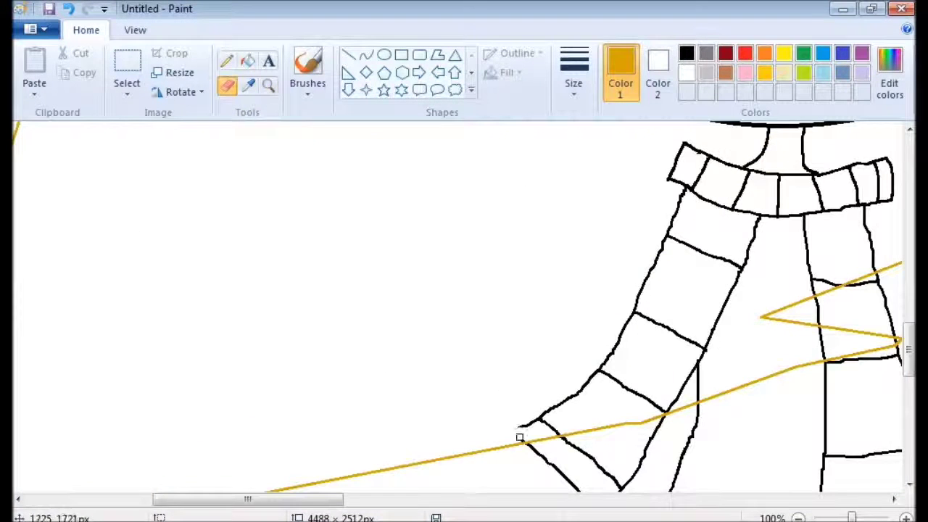
# Erase gaps in the remaining sleeve and dress lines where they cross into the hair outline.
pyautogui.click(267, 85)
pyautogui.click(497, 459)
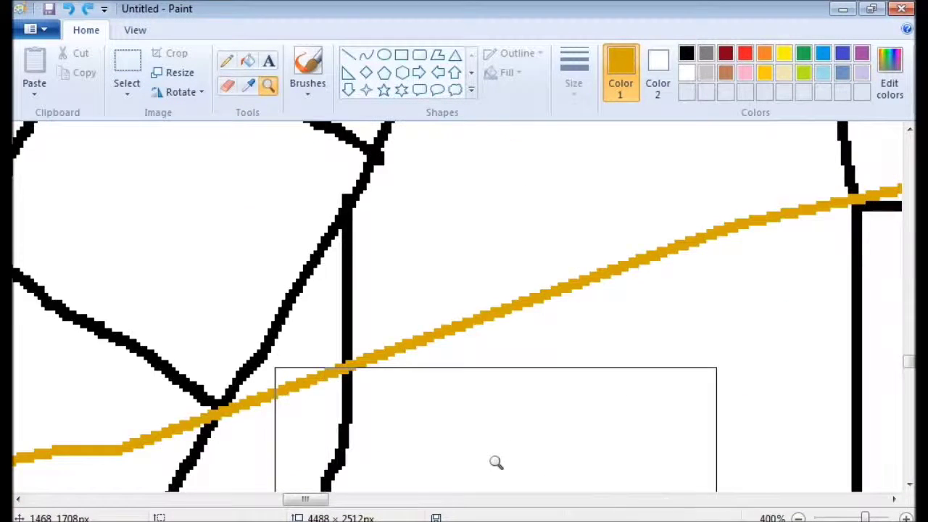
pyautogui.click(498, 460)
pyautogui.click(227, 85)
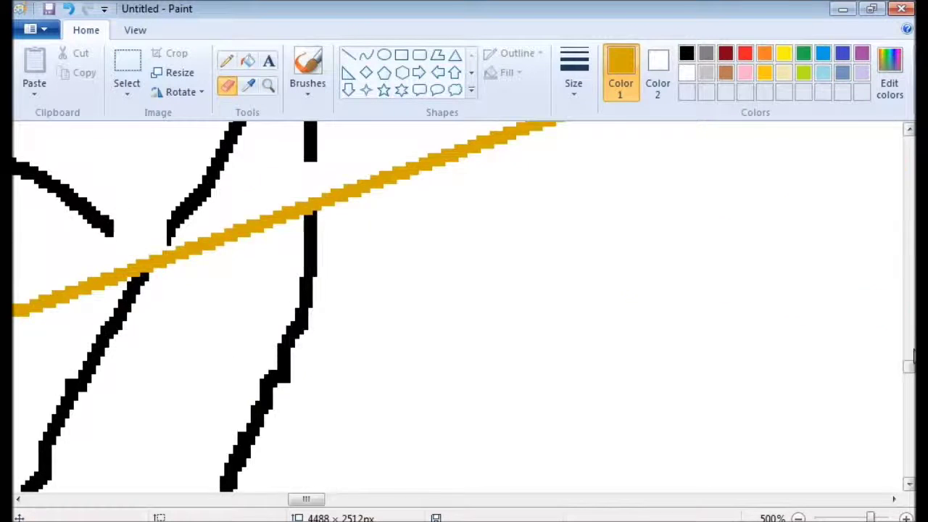
pyautogui.click(267, 85)
pyautogui.rightClick(214, 325)
pyautogui.click(213, 325)
pyautogui.click(213, 325)
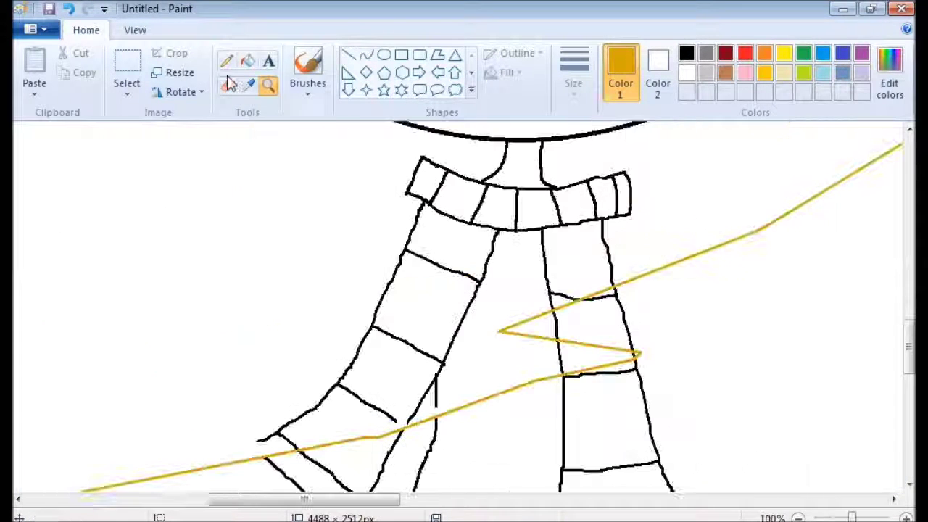
pyautogui.click(227, 84)
pyautogui.scroll(-2, 286, 207)
# Fill the black head, collar, sleeve and dress lines inside the hair outline with white to remove them.
pyautogui.click(249, 64)
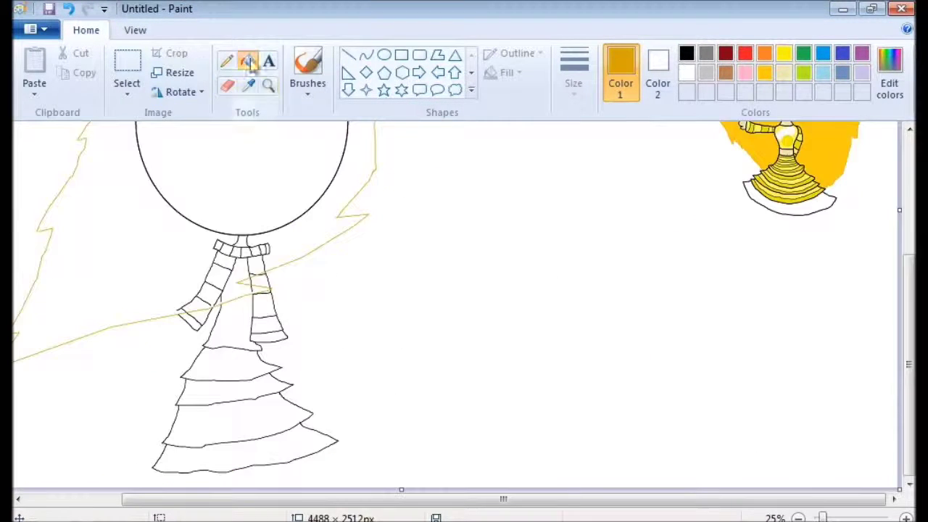
pyautogui.click(267, 85)
pyautogui.rightClick(257, 213)
pyautogui.click(257, 213)
pyautogui.click(332, 393)
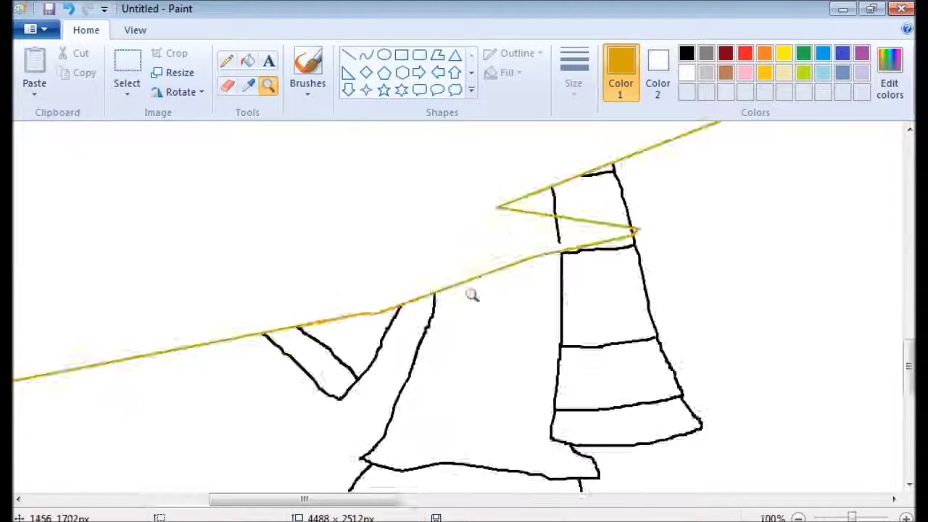
pyautogui.click(472, 295)
# Sample the orange-yellow of the reference figure's hair and fill the large hair shape with it.
pyautogui.click(268, 85)
pyautogui.rightClick(325, 290)
pyautogui.rightClick(325, 290)
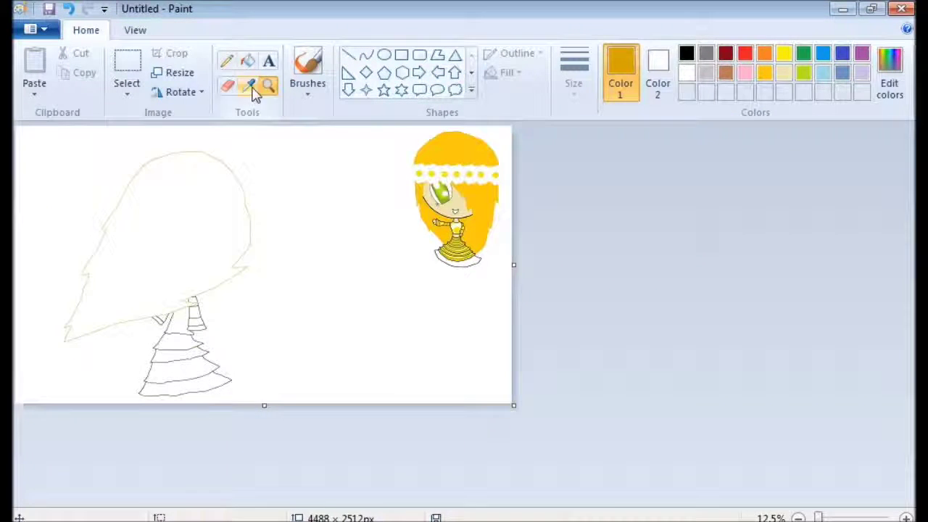
pyautogui.click(684, 265)
pyautogui.click(249, 63)
pyautogui.click(330, 149)
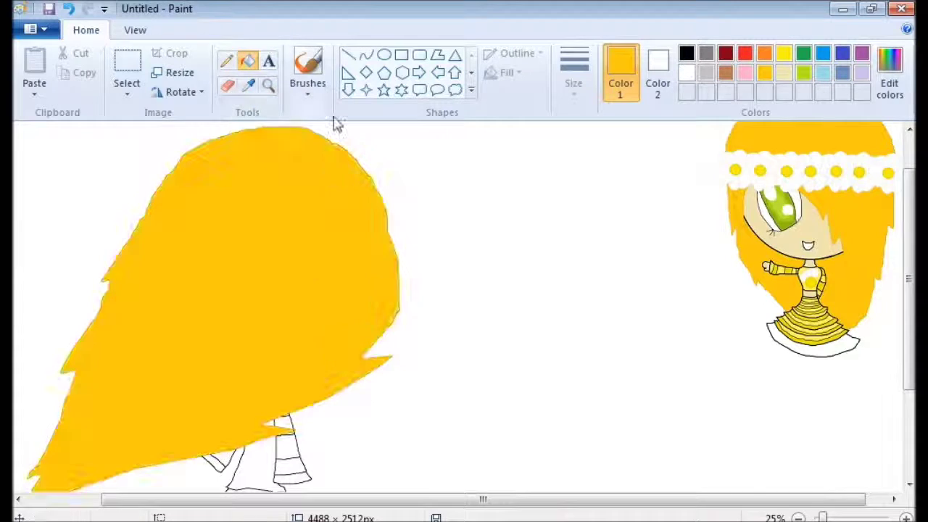
# Sample the light yellow of the reference figure's sleeve and fill alternate sleeve stripes with it.
pyautogui.click(812, 289)
pyautogui.click(268, 85)
pyautogui.click(255, 442)
pyautogui.click(249, 63)
pyautogui.click(609, 471)
pyautogui.click(587, 341)
pyautogui.click(314, 417)
# Sample the darker yellow from the reference figure's clothing and fill the remaining sleeve stripes with it.
pyautogui.click(268, 85)
pyautogui.rightClick(464, 290)
pyautogui.click(797, 181)
pyautogui.click(267, 85)
pyautogui.rightClick(316, 258)
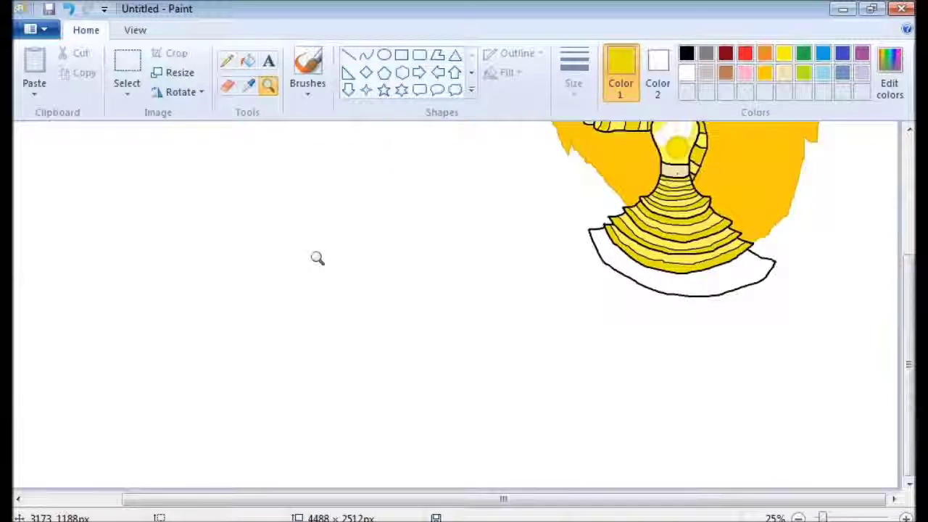
pyautogui.click(317, 259)
pyautogui.click(248, 64)
pyautogui.click(435, 341)
pyautogui.click(745, 384)
pyautogui.click(704, 207)
pyautogui.click(689, 239)
# Fill the pointed hair tip overlapping the right sleeve with the orange-yellow hair colour.
pyautogui.click(268, 85)
pyautogui.click(695, 239)
pyautogui.click(472, 311)
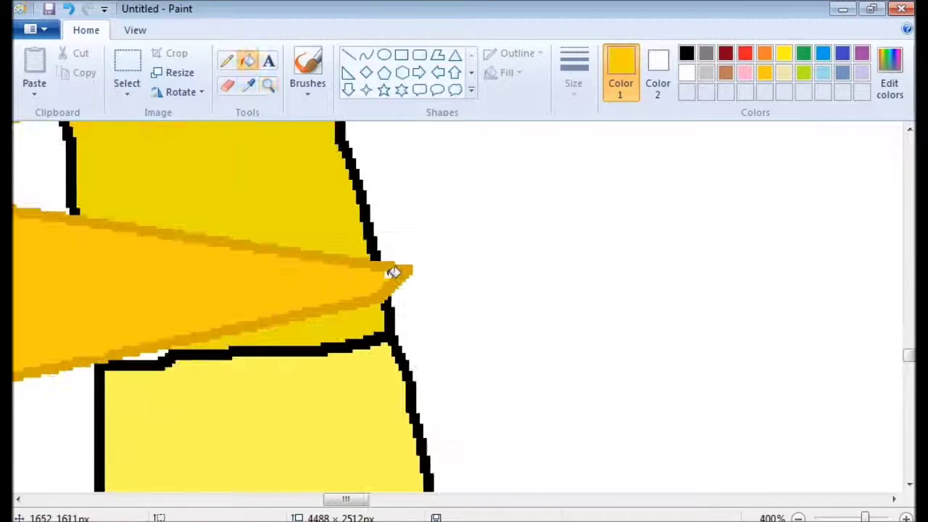
pyautogui.click(267, 85)
pyautogui.rightClick(280, 304)
pyautogui.rightClick(279, 304)
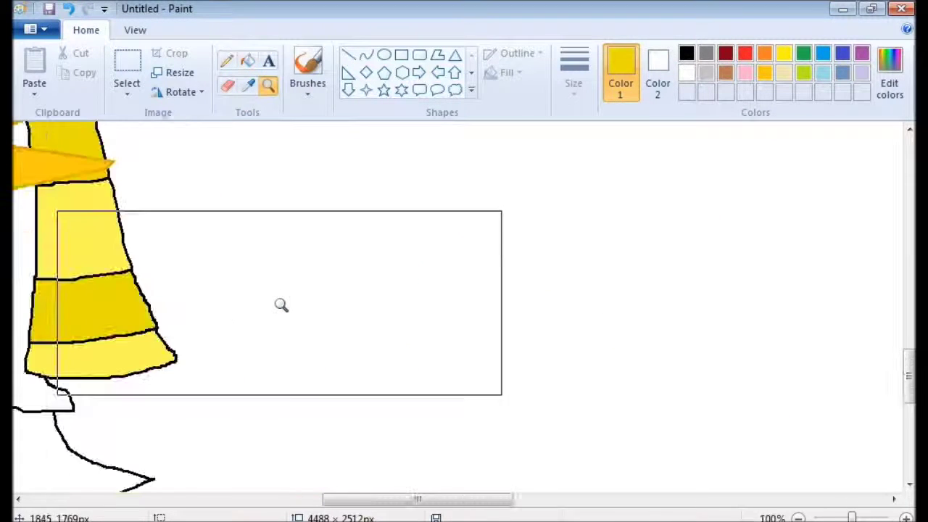
# Sample the light yellow from the reference figure's clothing and fill the dress body with it.
pyautogui.rightClick(202, 283)
pyautogui.rightClick(203, 284)
pyautogui.click(245, 87)
pyautogui.click(803, 132)
pyautogui.click(231, 327)
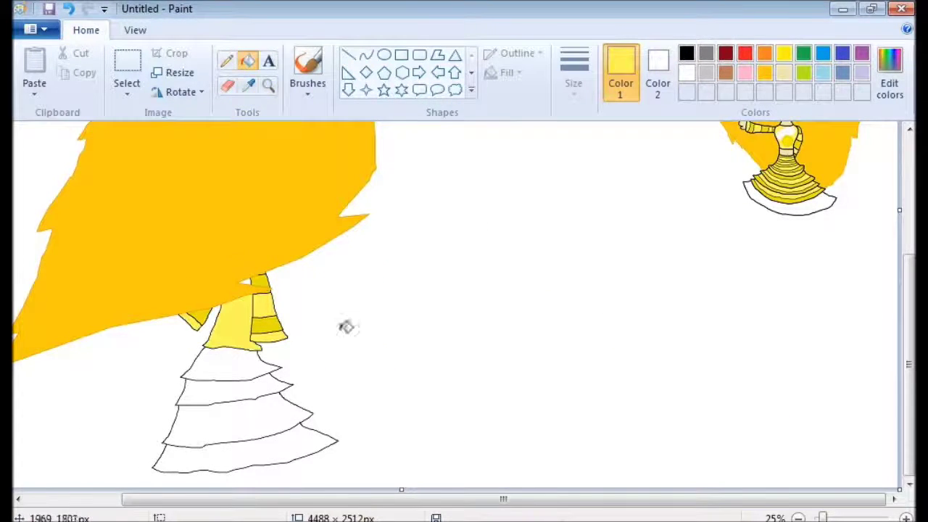
# Draw curved black stripe lines across the upper three skirt tiers of the large figure, following the reference dress.
pyautogui.scroll(5, 756, 229)
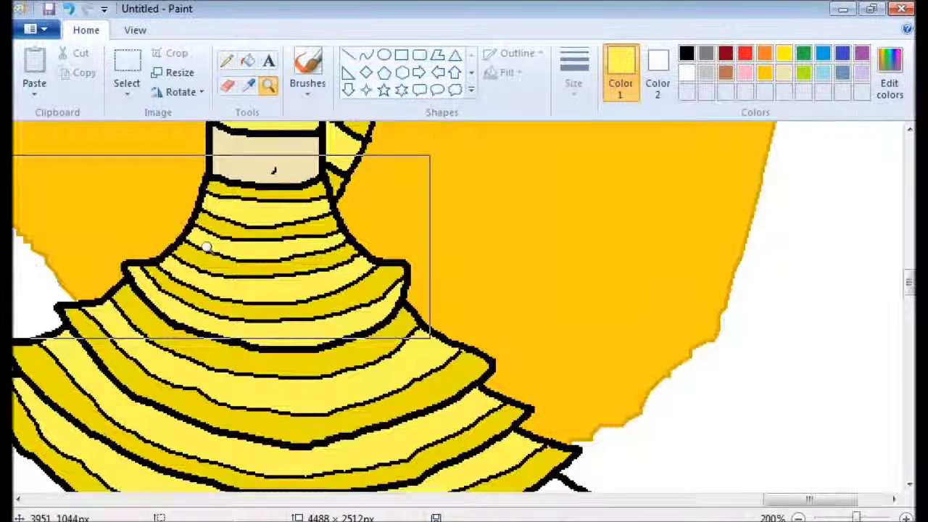
pyautogui.scroll(-3, 295, 352)
pyautogui.click(227, 220)
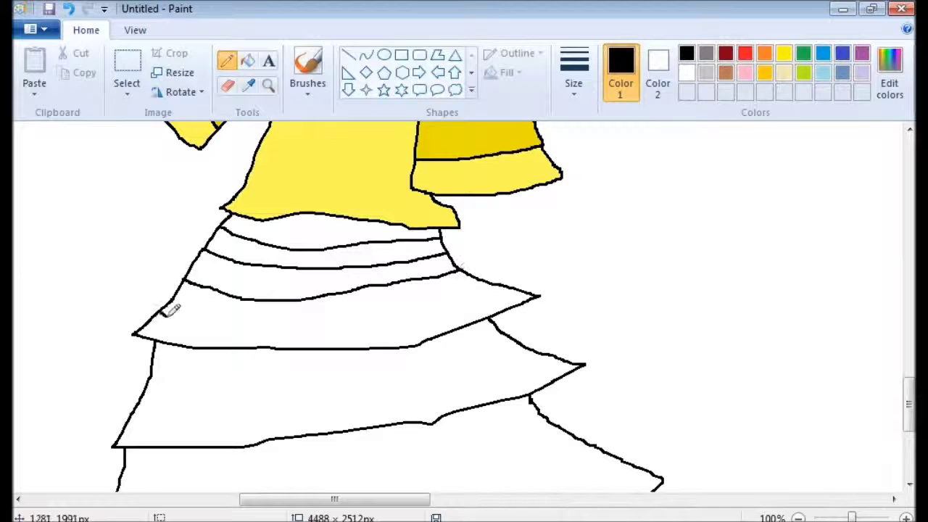
pyautogui.moveTo(909, 399); pyautogui.dragTo(909, 422)
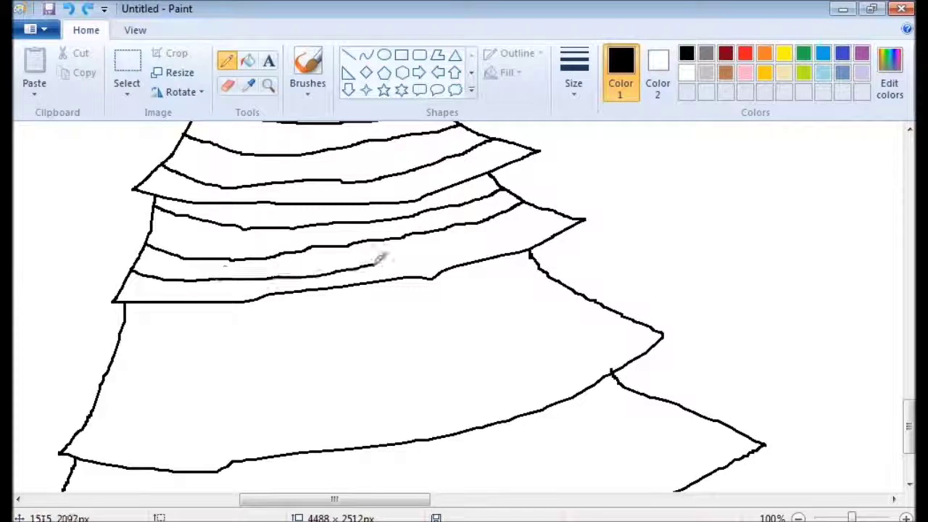
pyautogui.scroll(-3, 131, 201)
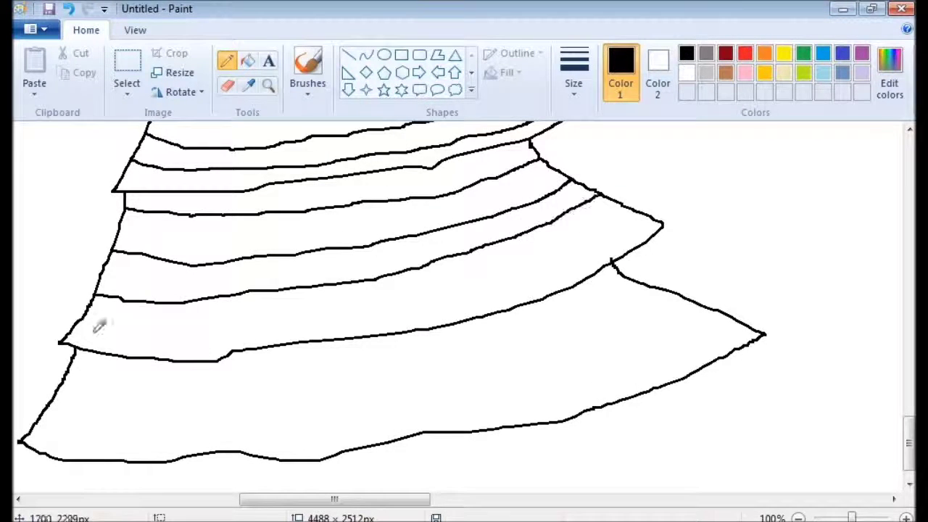
pyautogui.click(268, 85)
pyautogui.rightClick(348, 348)
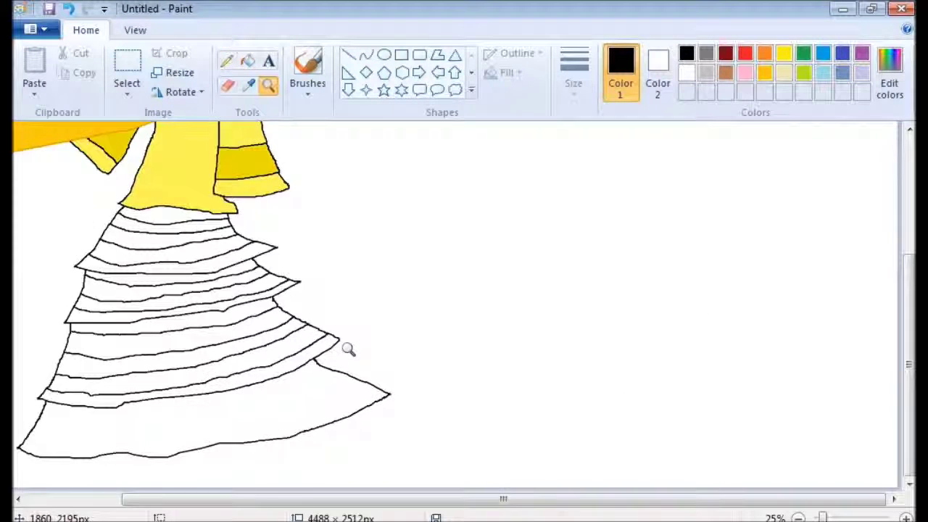
# Copy one daisy from the reference figure's headband and place it in the empty area between the two figures.
pyautogui.rightClick(245, 242)
pyautogui.click(244, 242)
pyautogui.click(478, 202)
pyautogui.click(126, 79)
pyautogui.moveTo(592, 269)
pyautogui.mouseDown()
pyautogui.moveTo(631, 350)
pyautogui.moveTo(616, 260)
pyautogui.moveTo(189, 265)
pyautogui.mouseUp()
pyautogui.hotkey('ctrl', 'pageup')
pyautogui.hotkey('ctrl', 'pageup')
# Clear the hair remnants around the copied daisy by erasing and filling them with white.
pyautogui.click(227, 86)
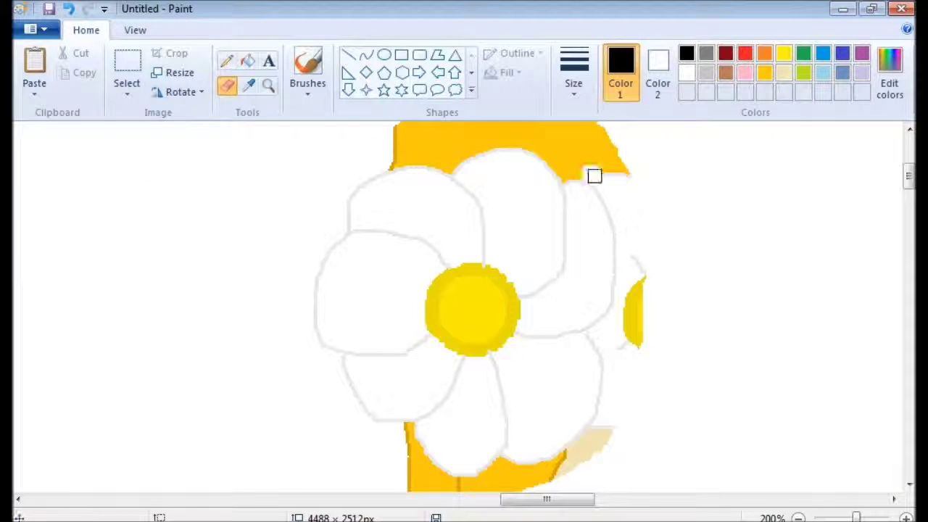
pyautogui.click(247, 61)
pyautogui.rightClick(397, 145)
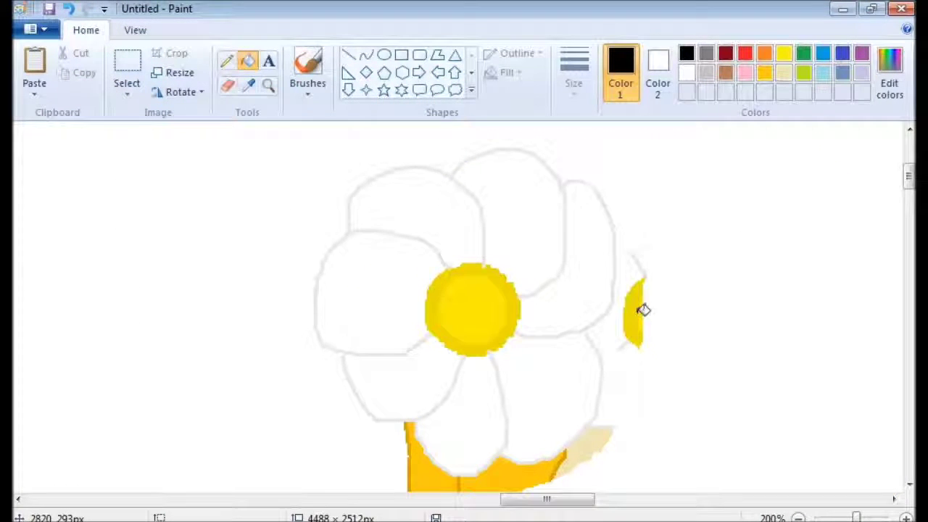
pyautogui.rightClick(432, 479)
pyautogui.rightClick(497, 474)
pyautogui.click(209, 128)
pyautogui.click(226, 86)
# Undo the last clean-up edits and fill the remaining orange and dark hair scraps below the daisy with white.
pyautogui.click(70, 8)
pyautogui.click(70, 9)
pyautogui.click(70, 9)
pyautogui.click(247, 61)
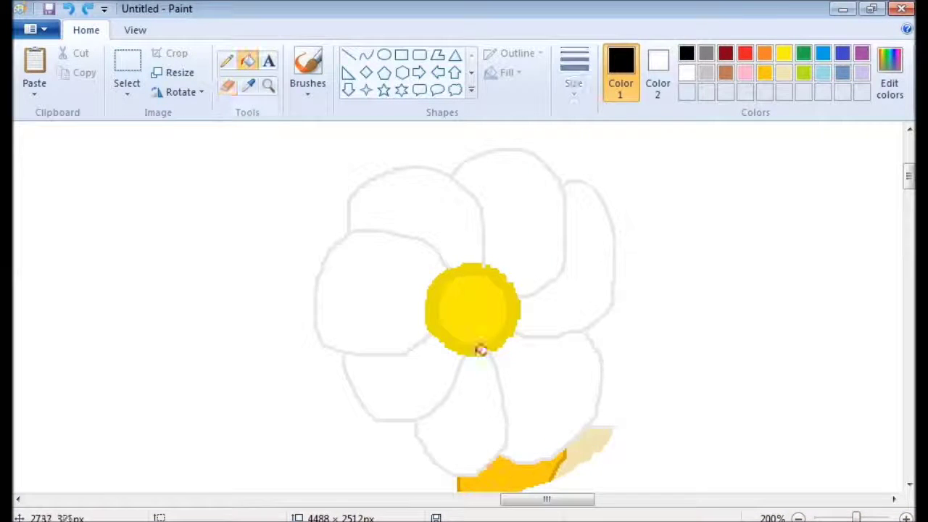
pyautogui.rightClick(507, 475)
pyautogui.rightClick(567, 454)
# Sample the yellow of the copied daisy's centre and touch up the centre's edge with the pencil.
pyautogui.click(250, 86)
pyautogui.click(471, 308)
pyautogui.click(227, 86)
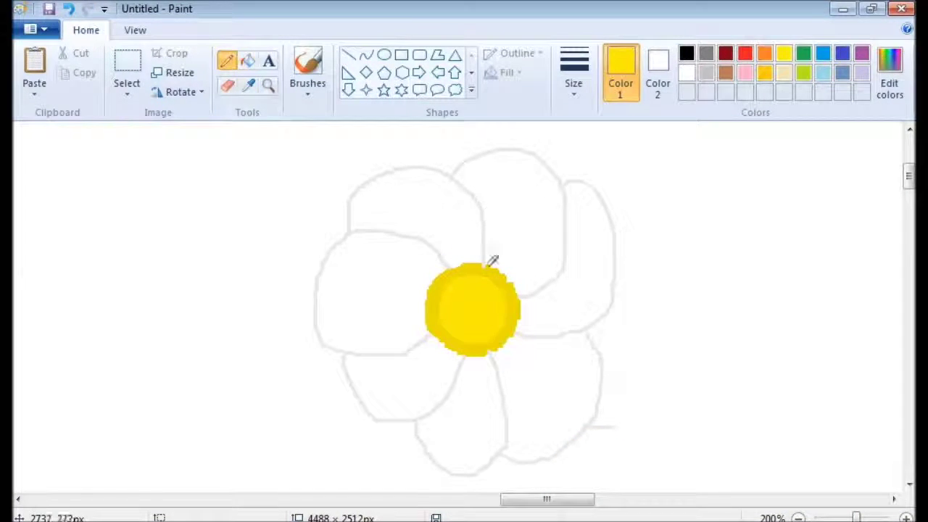
pyautogui.click(269, 85)
pyautogui.rightClick(590, 203)
pyautogui.rightClick(590, 203)
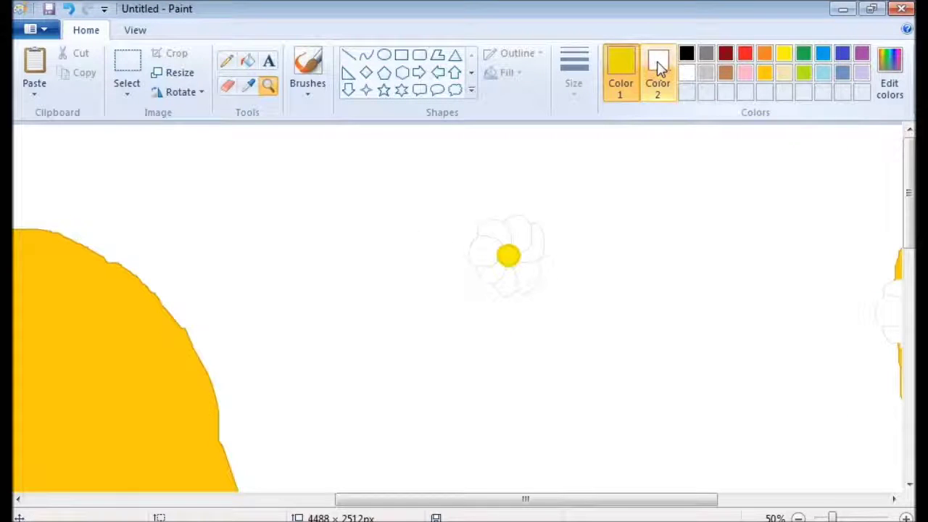
# Set the second colour to pink and fill all petals of the copied daisy with it.
pyautogui.click(658, 67)
pyautogui.click(247, 61)
pyautogui.click(745, 72)
pyautogui.rightClick(487, 248)
pyautogui.rightClick(515, 282)
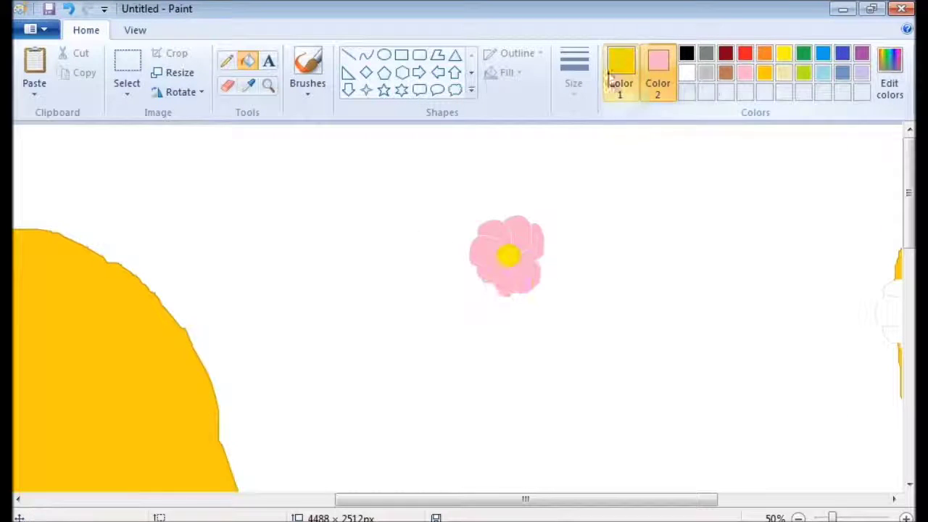
# Reset the second colour to white, copy the pink daisy and place a pasted copy at the hair's back edge.
pyautogui.click(686, 73)
pyautogui.click(127, 65)
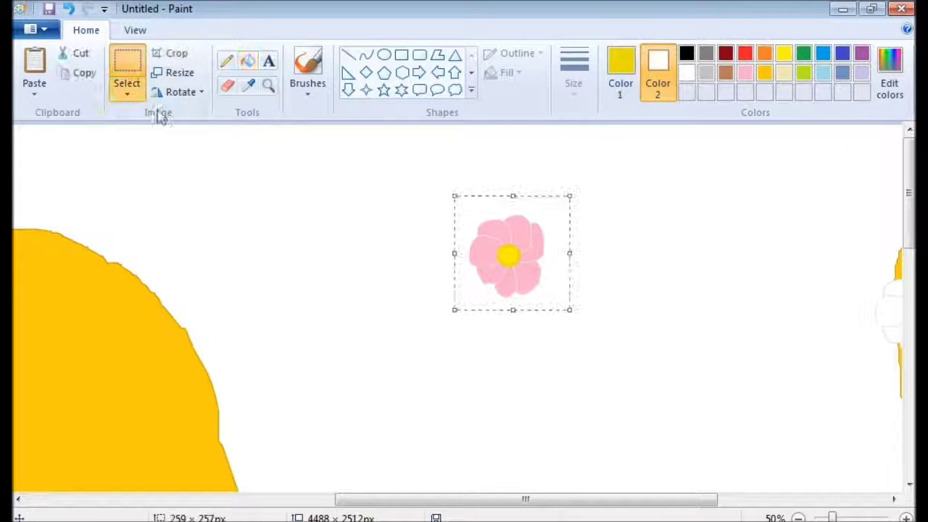
pyautogui.click(127, 96)
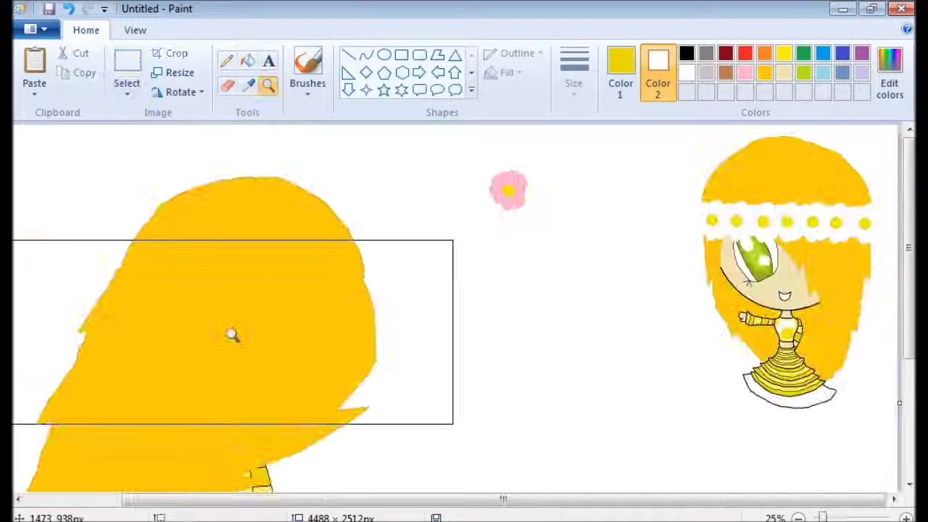
pyautogui.hotkey('ctrl', 'v')
pyautogui.moveTo(42, 153); pyautogui.dragTo(125, 264)
# Paste four more pink daisies in a descending row across the hair and delete the original pink daisy.
pyautogui.click(37, 65)
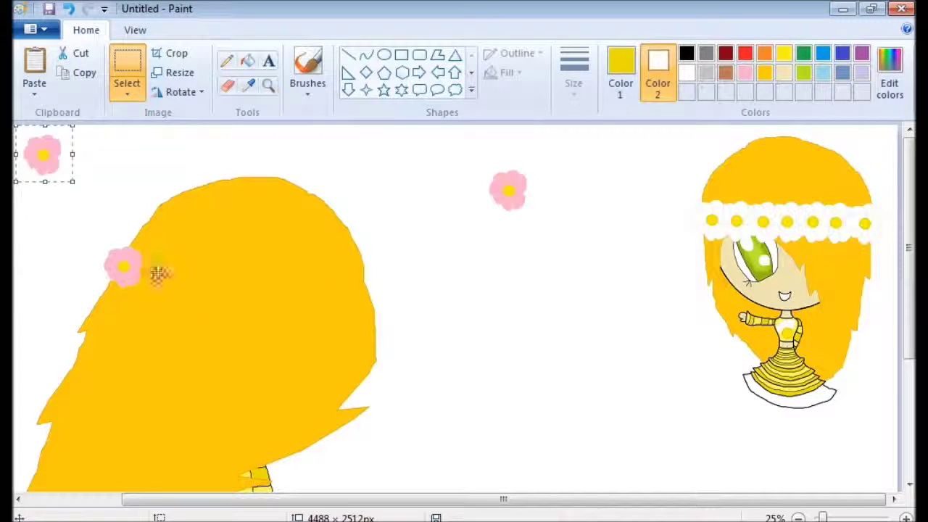
pyautogui.moveTo(41, 151); pyautogui.dragTo(139, 267)
pyautogui.click(34, 65)
pyautogui.moveTo(41, 152); pyautogui.dragTo(180, 275)
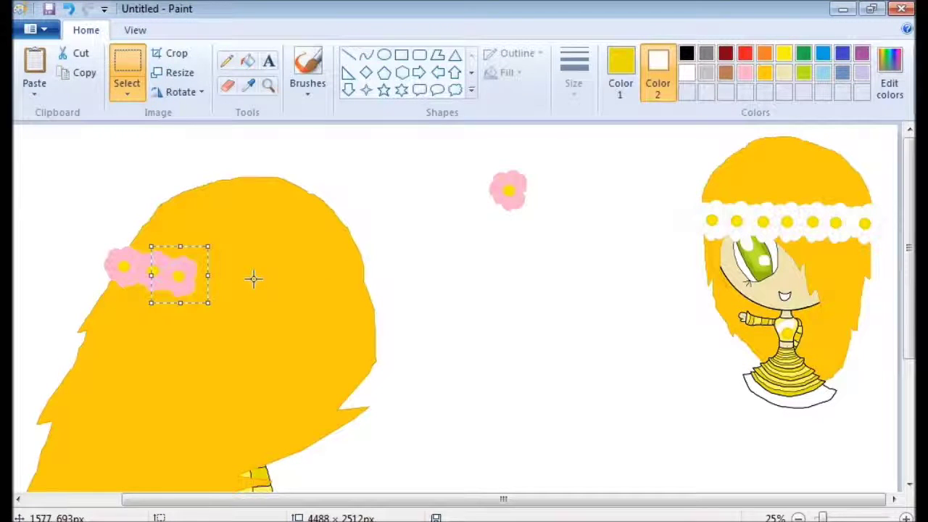
pyautogui.click(34, 65)
pyautogui.moveTo(41, 152); pyautogui.dragTo(205, 279)
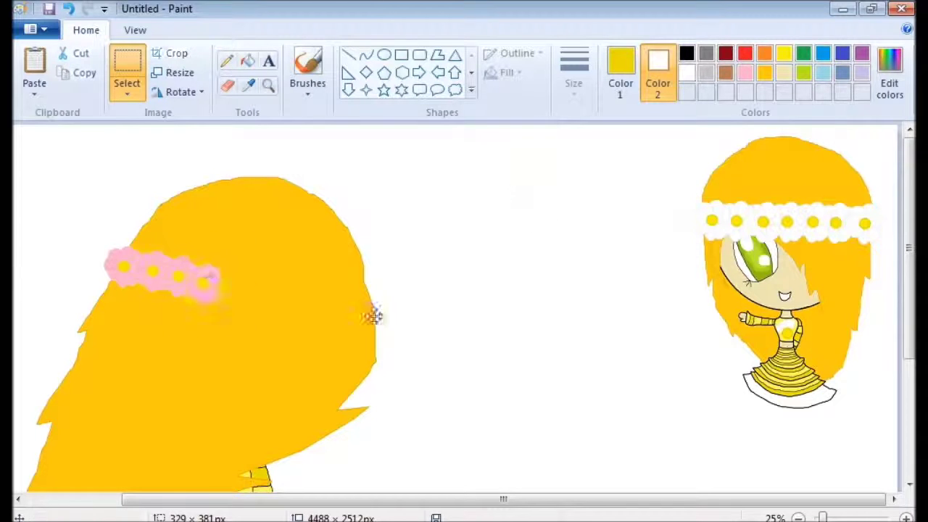
pyautogui.click(34, 65)
pyautogui.moveTo(41, 151); pyautogui.dragTo(229, 297)
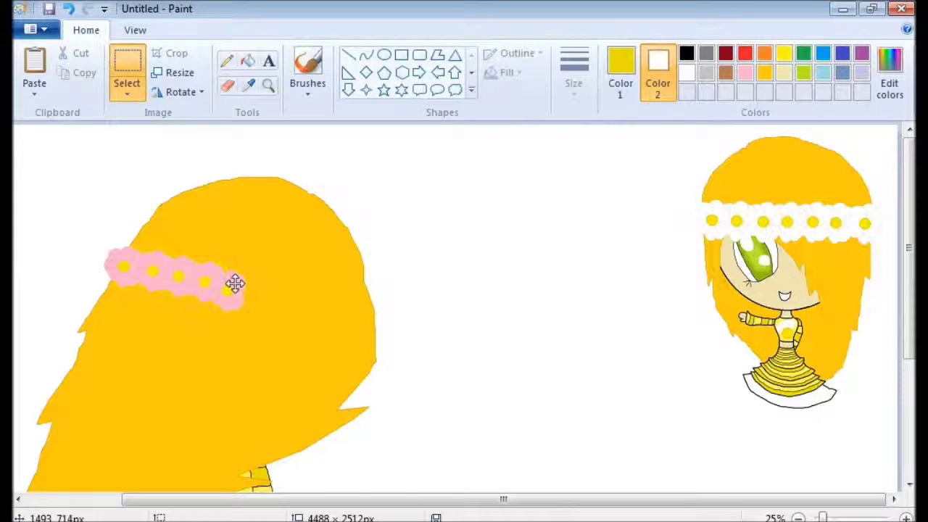
# Paste five more pink daisies to extend the headband to the opposite edge of the hair.
pyautogui.click(34, 65)
pyautogui.moveTo(42, 152); pyautogui.dragTo(250, 296)
pyautogui.click(34, 66)
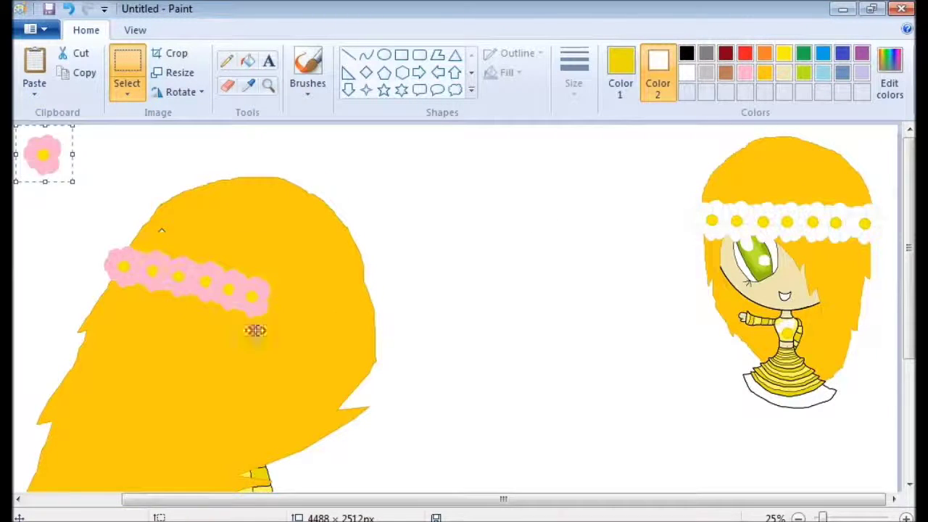
pyautogui.moveTo(41, 151); pyautogui.dragTo(276, 304)
pyautogui.click(33, 70)
pyautogui.moveTo(66, 170); pyautogui.dragTo(303, 314)
pyautogui.click(34, 65)
pyautogui.moveTo(44, 156); pyautogui.dragTo(336, 312)
pyautogui.click(34, 65)
pyautogui.moveTo(49, 160); pyautogui.dragTo(362, 336)
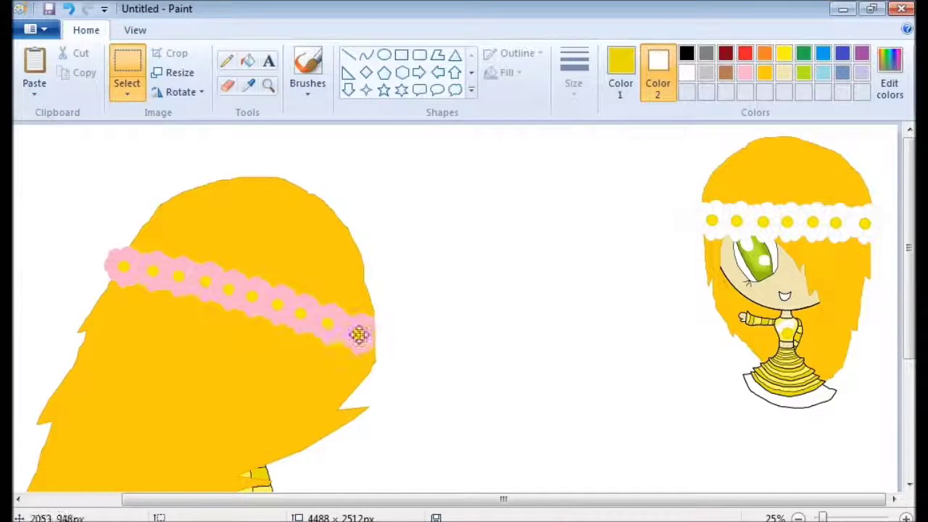
# Fill the first daisy's petals and the second daisy's upper petals with white.
pyautogui.scroll(2, 176, 288)
pyautogui.click(247, 60)
pyautogui.click(473, 291)
pyautogui.click(518, 340)
pyautogui.click(558, 234)
pyautogui.click(600, 299)
pyautogui.click(665, 253)
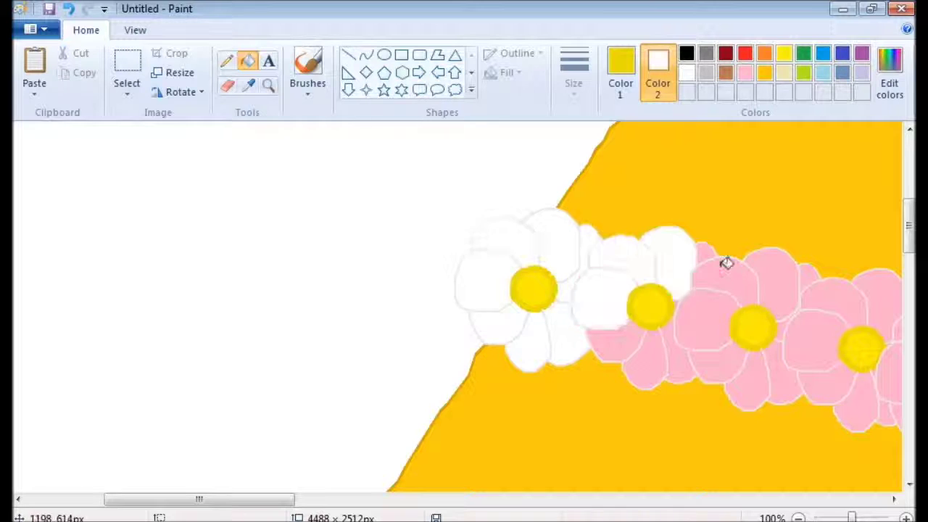
pyautogui.click(636, 353)
# Fill the second daisy's remaining petals and the third daisy's lower petals with white.
pyautogui.click(268, 85)
pyautogui.click(619, 312)
pyautogui.click(247, 60)
pyautogui.click(312, 268)
pyautogui.click(623, 341)
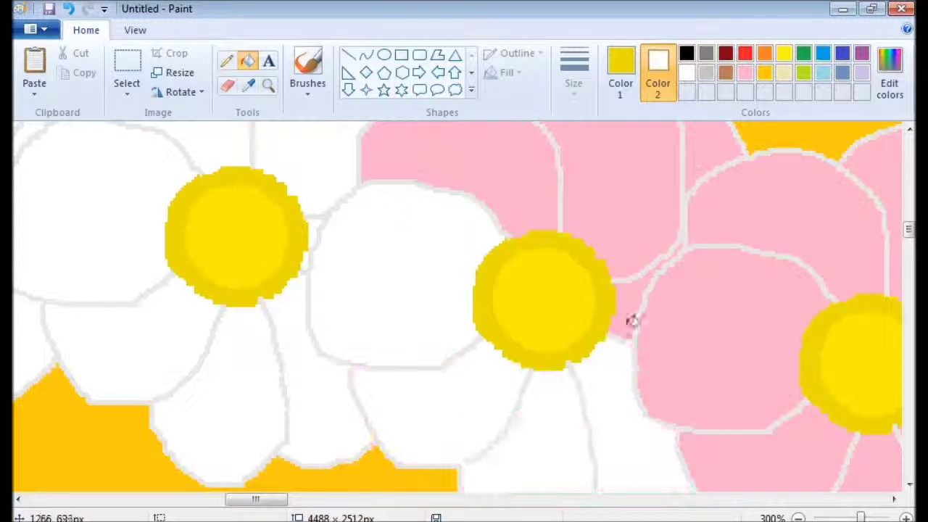
pyautogui.click(536, 218)
# Touch up the third daisy's outline with the pencil and fill the fourth daisy's petals white, undoing one stray fill.
pyautogui.click(226, 60)
pyautogui.click(573, 73)
pyautogui.click(578, 155)
pyautogui.click(247, 61)
pyautogui.rightClick(724, 347)
pyautogui.click(729, 263)
pyautogui.click(69, 9)
pyautogui.rightClick(820, 193)
pyautogui.rightClick(869, 217)
pyautogui.moveTo(259, 500); pyautogui.dragTo(294, 511)
pyautogui.rightClick(480, 416)
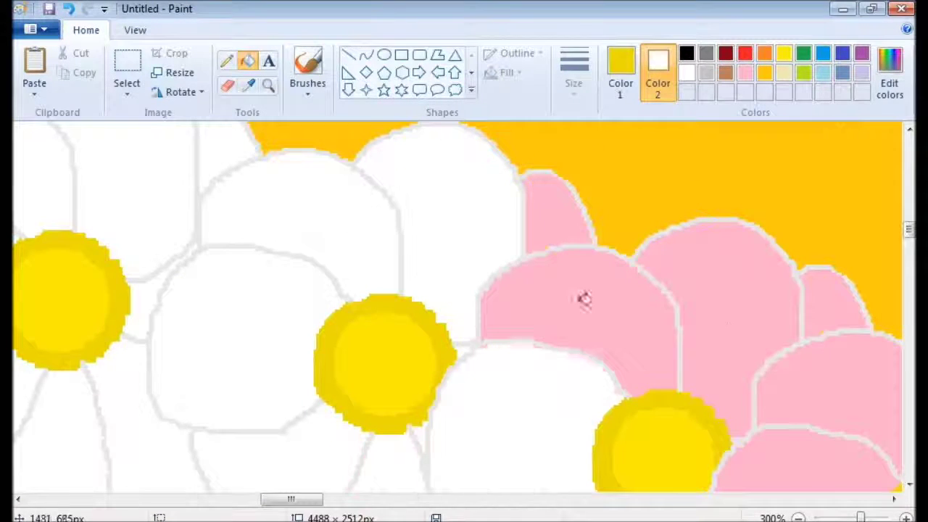
# Fill the upper petals of the fifth and sixth daisies with white and mend their outlines with the pencil.
pyautogui.rightClick(584, 300)
pyautogui.rightClick(833, 390)
pyautogui.rightClick(824, 325)
pyautogui.click(69, 9)
pyautogui.click(87, 8)
pyautogui.click(69, 8)
pyautogui.click(226, 60)
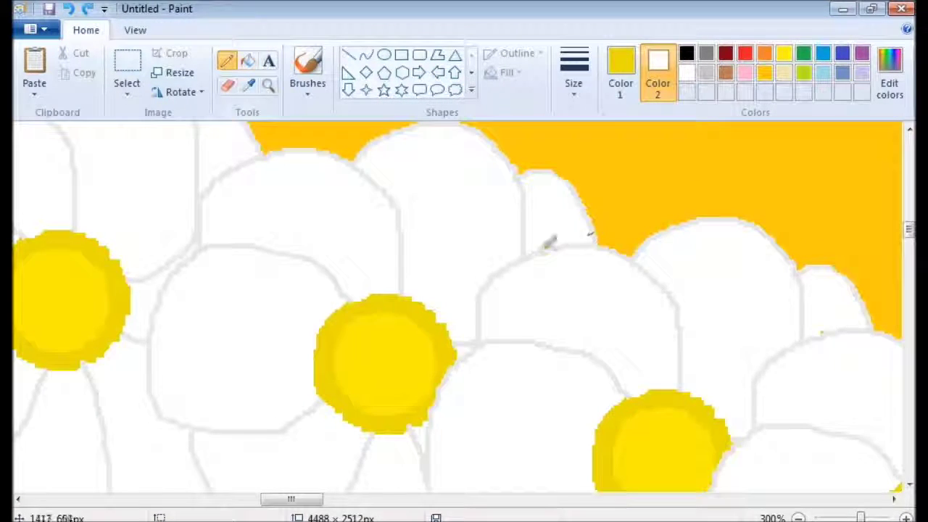
# Fill the lower petals of the fifth and sixth daisies with white.
pyautogui.scroll(-5, 549, 242)
pyautogui.scroll(1, 442, 185)
pyautogui.click(247, 62)
pyautogui.rightClick(550, 247)
pyautogui.rightClick(456, 232)
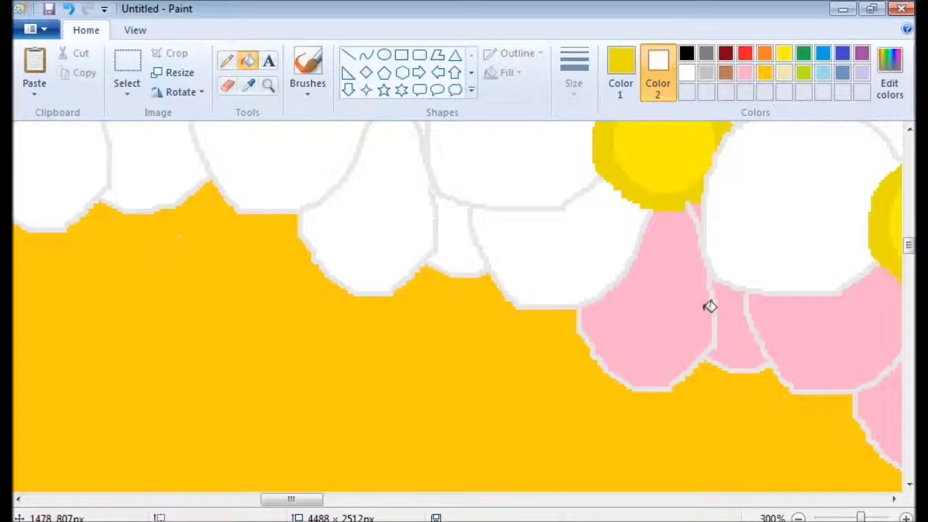
pyautogui.rightClick(652, 311)
pyautogui.rightClick(735, 326)
pyautogui.rightClick(826, 333)
pyautogui.rightClick(888, 312)
pyautogui.rightClick(881, 421)
# Fill the upper and lower petals of the seventh daisy with white.
pyautogui.hscroll(3, 221, 222)
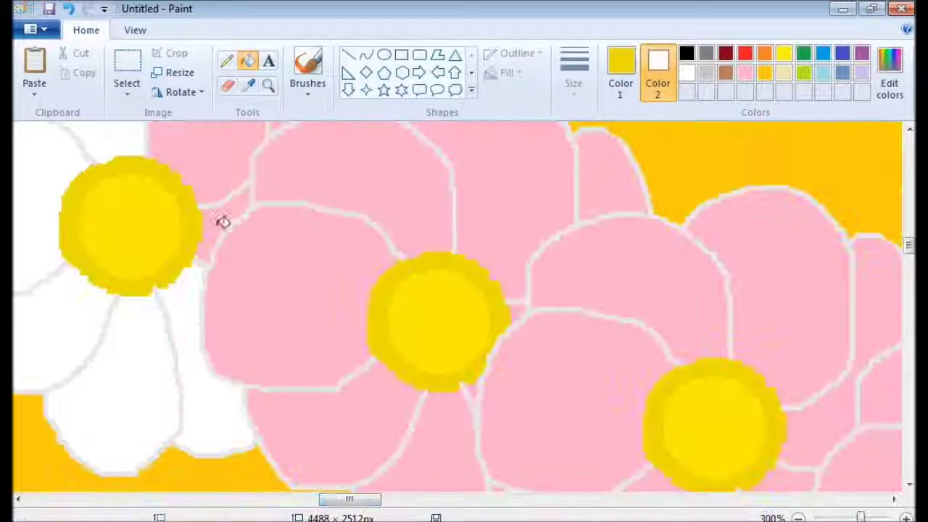
pyautogui.scroll(3, 374, 298)
pyautogui.rightClick(375, 298)
pyautogui.rightClick(493, 319)
pyautogui.scroll(-4, 402, 255)
pyautogui.rightClick(403, 256)
pyautogui.rightClick(428, 341)
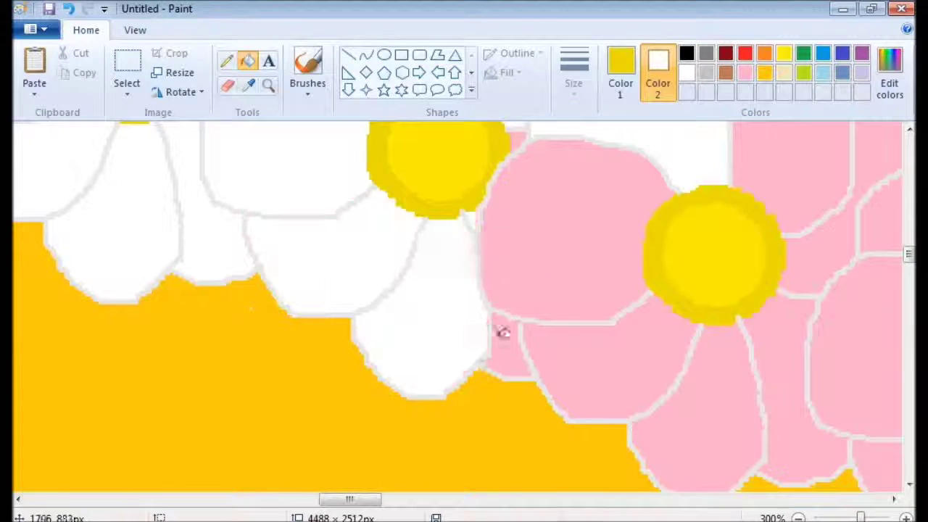
# Fill the side and lower petals of the eighth daisy with white.
pyautogui.rightClick(572, 232)
pyautogui.rightClick(503, 344)
pyautogui.rightClick(609, 370)
pyautogui.rightClick(710, 406)
pyautogui.rightClick(790, 181)
pyautogui.rightClick(787, 363)
# Fill the ninth daisy's petals and the adjoining petals of the last daisy with white.
pyautogui.moveTo(350, 499); pyautogui.dragTo(406, 507)
pyautogui.rightClick(300, 398)
pyautogui.rightClick(240, 290)
pyautogui.rightClick(326, 181)
pyautogui.rightClick(507, 420)
pyautogui.rightClick(439, 424)
pyautogui.rightClick(688, 276)
pyautogui.rightClick(638, 406)
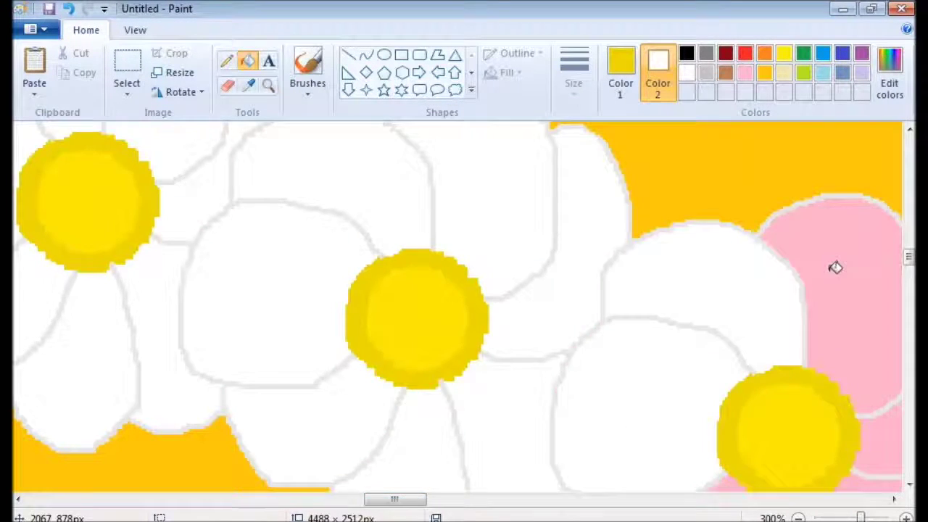
pyautogui.scroll(-3, 833, 265)
# Paint over the stray grey line beside the last daisy with the sampled hair orange and darker hair outline colour.
pyautogui.click(269, 86)
pyautogui.click(331, 317)
pyautogui.click(331, 316)
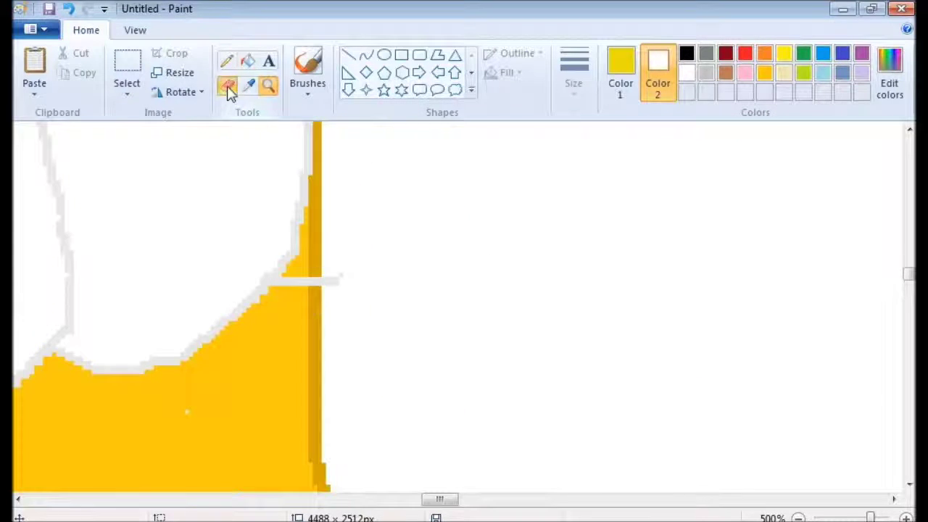
pyautogui.click(229, 90)
pyautogui.click(249, 85)
pyautogui.click(269, 338)
pyautogui.click(226, 61)
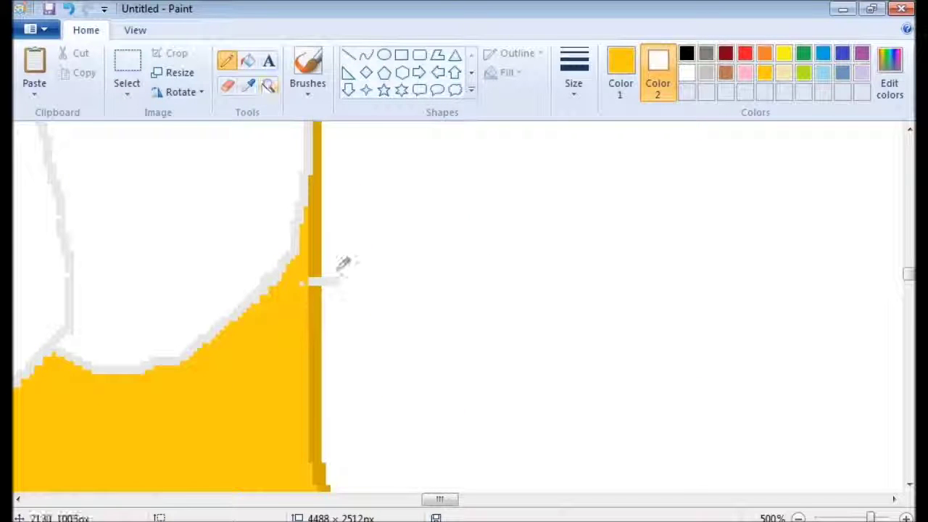
pyautogui.click(250, 85)
pyautogui.click(317, 266)
pyautogui.click(267, 86)
pyautogui.rightClick(300, 315)
pyautogui.rightClick(68, 207)
pyautogui.rightClick(109, 286)
pyautogui.click(236, 264)
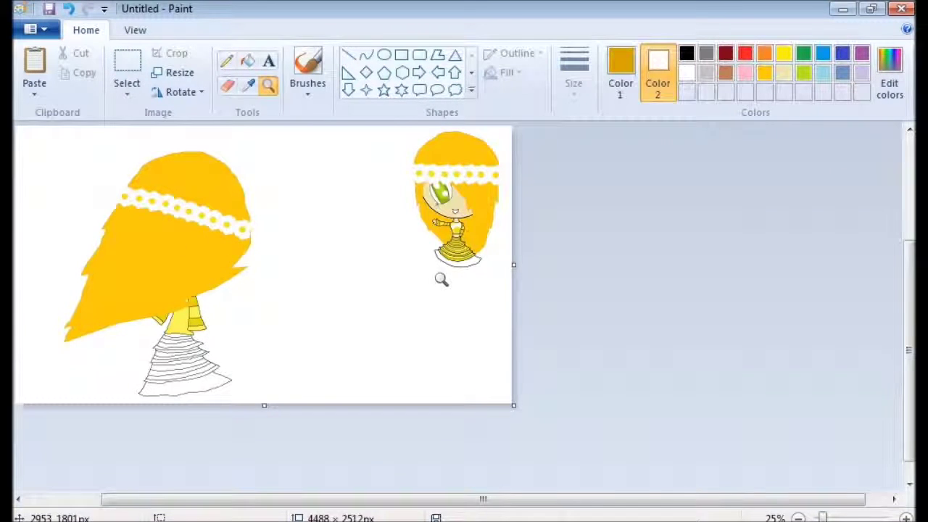
# Fill alternate stripes of the upper three skirt tiers with the darker yellow.
pyautogui.click(213, 268)
pyautogui.click(674, 346)
pyautogui.click(605, 402)
pyautogui.click(594, 427)
pyautogui.click(584, 450)
pyautogui.scroll(-3, 584, 450)
pyautogui.click(582, 382)
pyautogui.click(573, 406)
pyautogui.click(570, 428)
pyautogui.click(614, 472)
# Fill the remaining white stripes of the upper three skirt tiers with the light yellow.
pyautogui.scroll(-3, 613, 472)
pyautogui.click(580, 232)
pyautogui.click(579, 282)
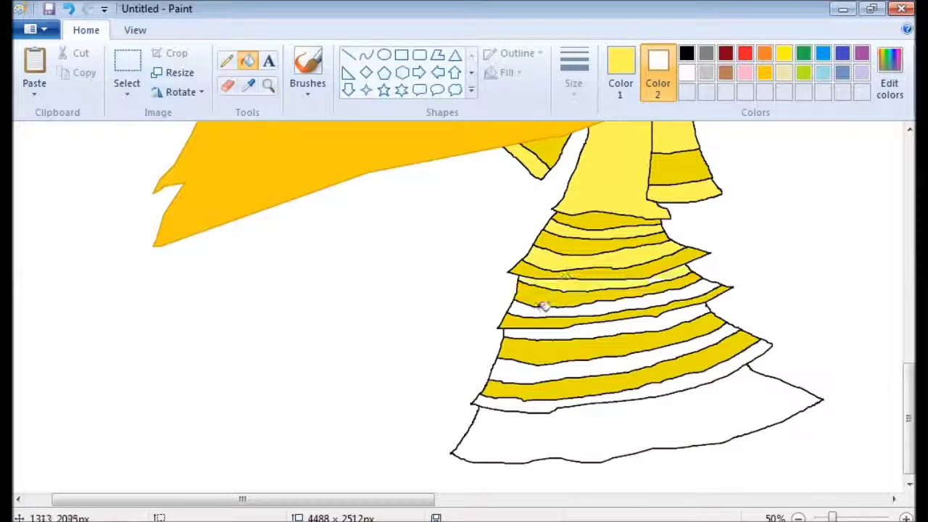
pyautogui.click(573, 334)
pyautogui.click(609, 370)
pyautogui.click(652, 398)
pyautogui.click(267, 85)
pyautogui.rightClick(290, 289)
pyautogui.rightClick(290, 290)
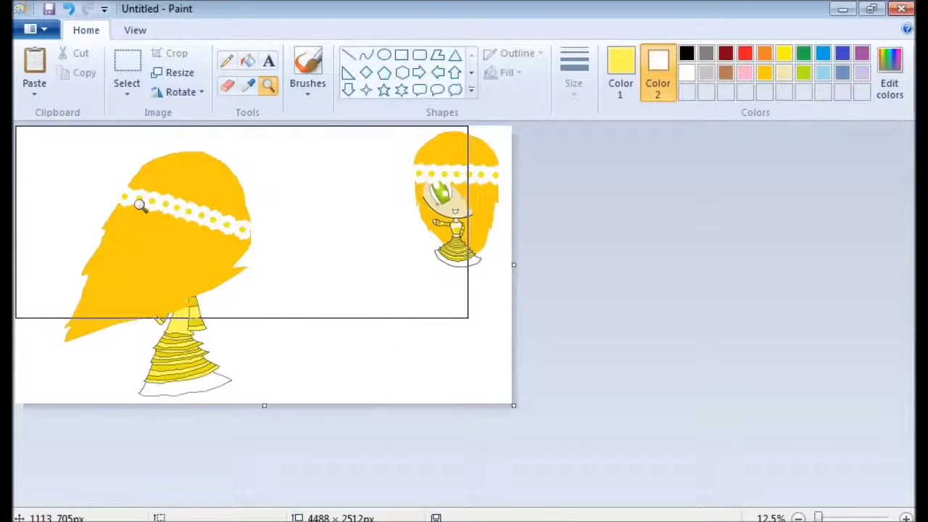
# Cut the small reference figure out of the picture and resize the canvas to 3376 × 2896 px.
pyautogui.click(127, 73)
pyautogui.moveTo(368, 126); pyautogui.dragTo(511, 316)
pyautogui.click(80, 54)
pyautogui.moveTo(512, 264); pyautogui.dragTo(391, 265)
# Mix a dark grey as the secondary colour and draw a freehand hill outline across the canvas on both sides of the dress.
pyautogui.click(890, 72)
pyautogui.moveTo(652, 244); pyautogui.dragTo(652, 260)
pyautogui.click(298, 389)
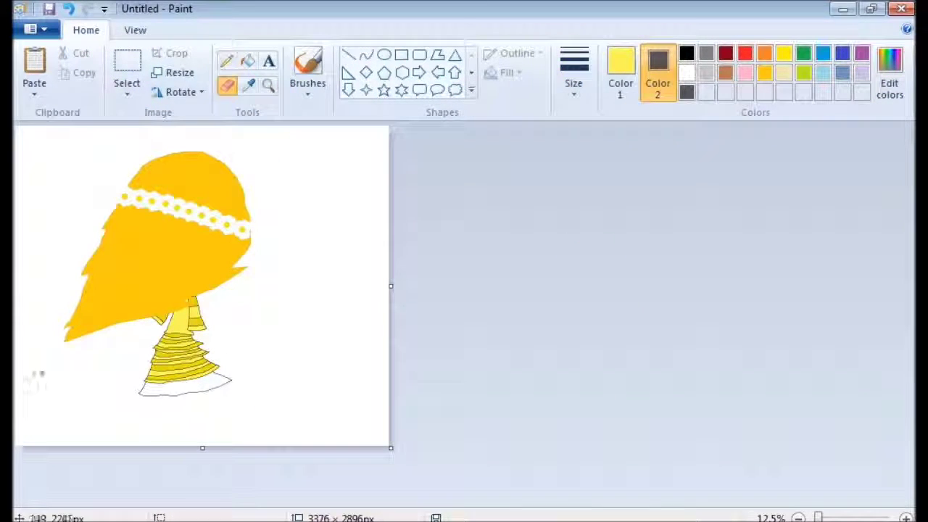
pyautogui.scroll(1, 853, 418)
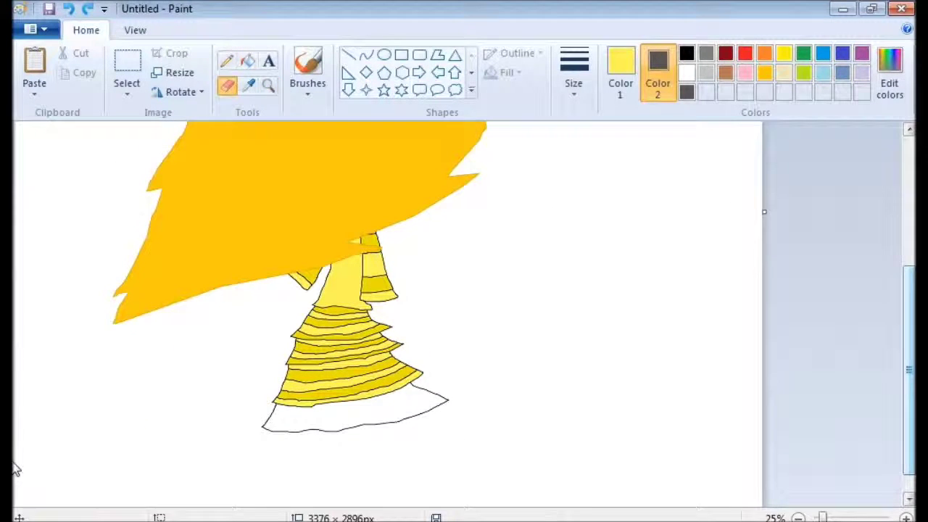
pyautogui.moveTo(194, 398); pyautogui.dragTo(283, 382)
pyautogui.moveTo(519, 368); pyautogui.dragTo(696, 406)
# Try to fill the hill with dark grey, then undo the fill.
pyautogui.scroll(3, 420, 362)
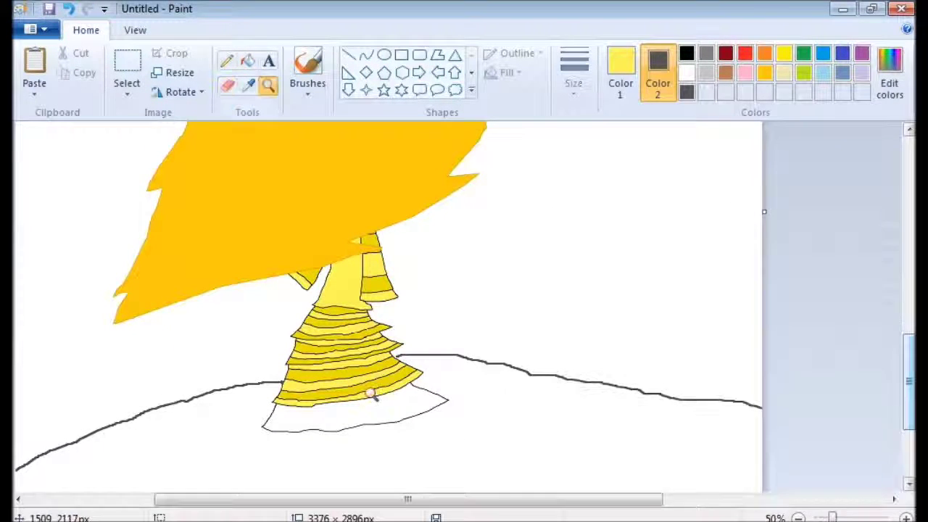
pyautogui.click(247, 61)
pyautogui.rightClick(600, 346)
pyautogui.click(268, 85)
pyautogui.rightClick(284, 265)
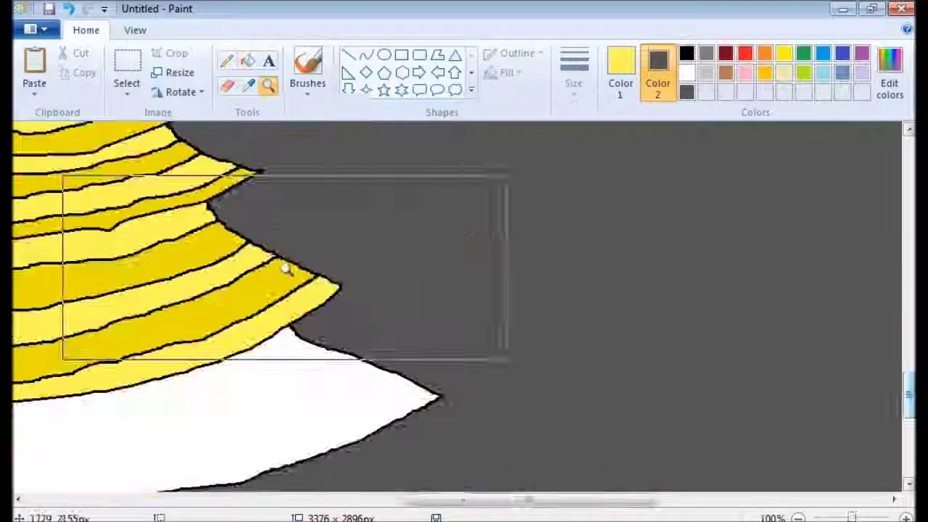
pyautogui.scroll(-2, 267, 304)
pyautogui.hotkey('ctrl', 'z')
# Extend the dark grey hill outline to the canvas's left edge to close the gap.
pyautogui.click(341, 331)
pyautogui.click(391, 250)
pyautogui.rightClick(21, 155)
pyautogui.click(226, 86)
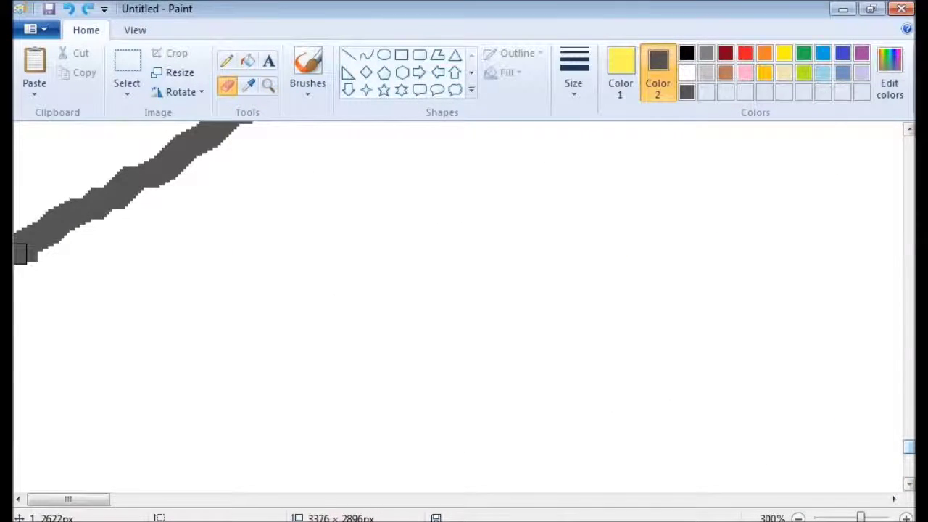
# Fill the hill with dark grey and the sky above it with muted blue.
pyautogui.click(247, 61)
pyautogui.rightClick(290, 326)
pyautogui.click(268, 85)
pyautogui.rightClick(46, 364)
# Try a moon ellipse of about 601 × 673 px in the sky with a yellow fill, then undo it.
pyautogui.doubleClick(687, 72)
pyautogui.click(648, 133)
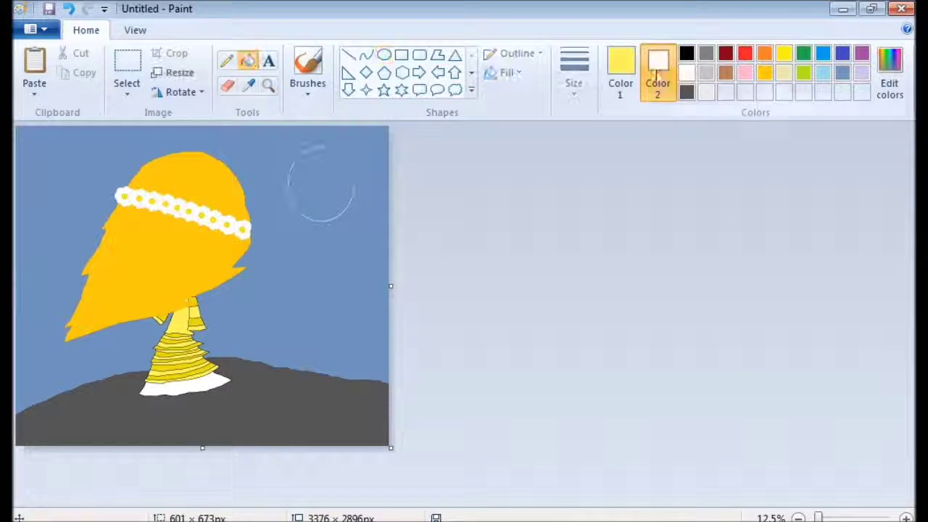
pyautogui.rightClick(342, 174)
pyautogui.scroll(2, 585, 256)
pyautogui.click(585, 257)
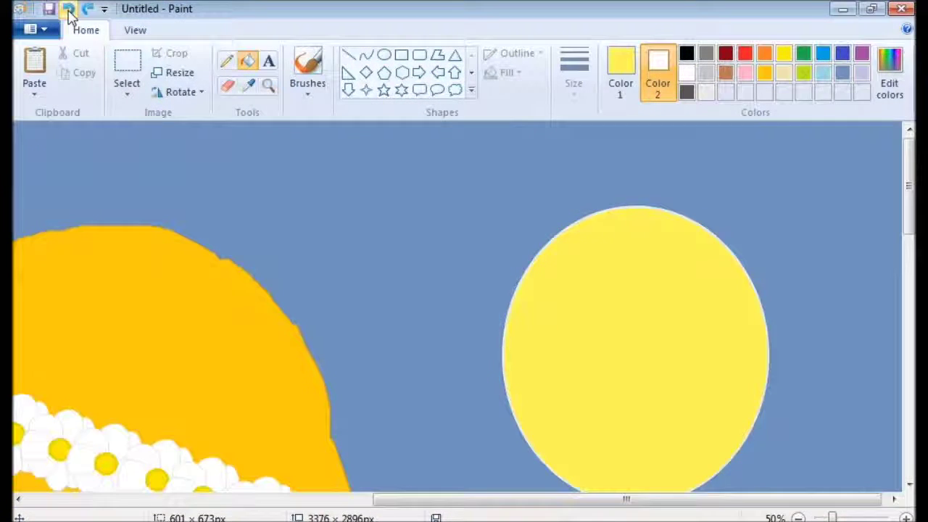
pyautogui.click(68, 9)
# Draw a moon of about 801 × 821 px in the sky beside the girl's head with a light grey outline and white fill.
pyautogui.click(707, 92)
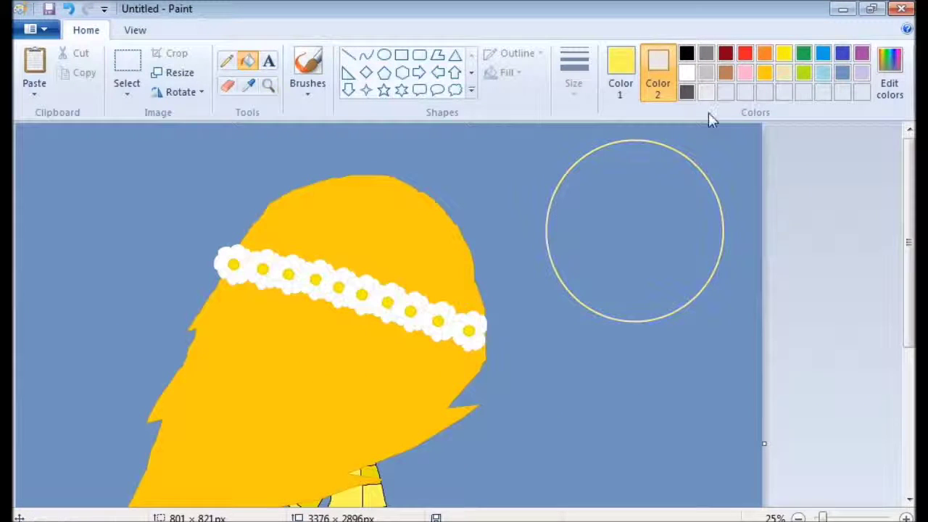
pyautogui.rightClick(644, 194)
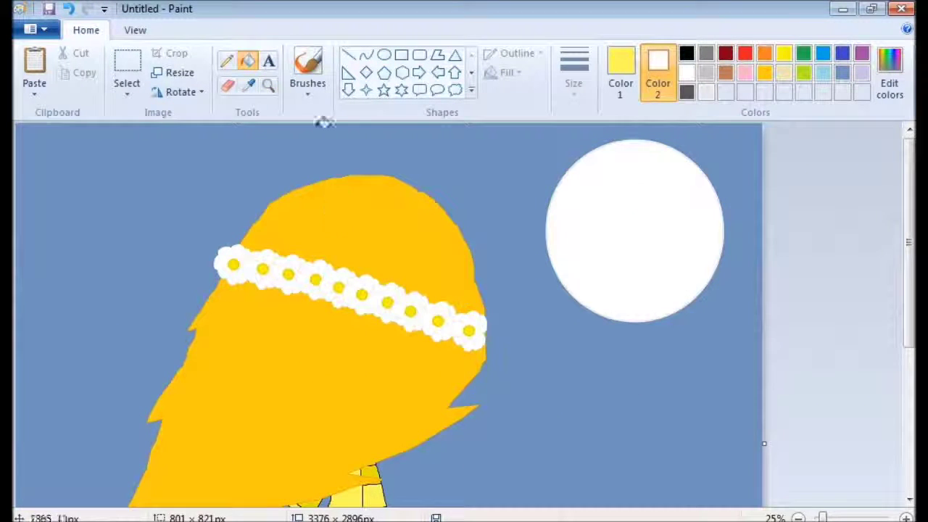
# Sample the hair colour beside the first daisy and mix a darker gold from it as the primary colour.
pyautogui.click(268, 85)
pyautogui.click(289, 269)
pyautogui.click(476, 356)
pyautogui.click(249, 85)
pyautogui.click(311, 379)
pyautogui.click(889, 80)
pyautogui.click(300, 392)
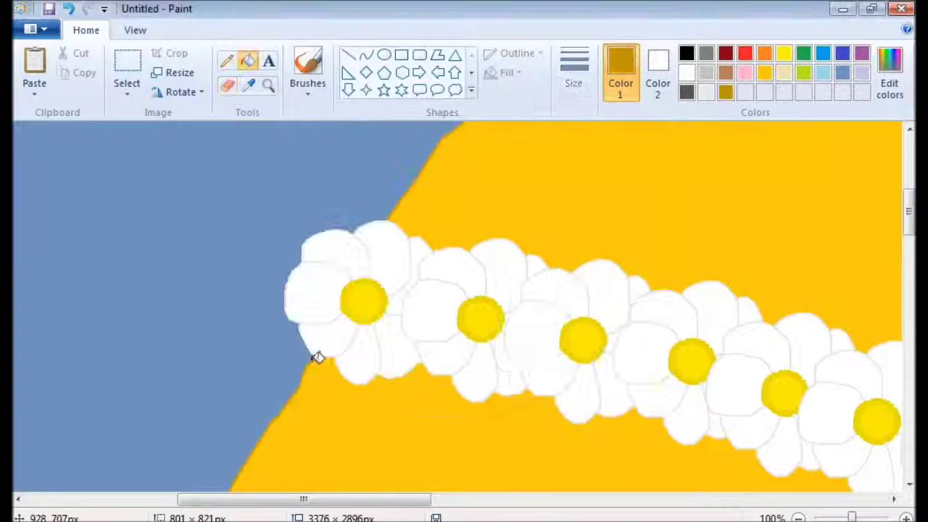
# Dab small light grey spots across the white moon.
pyautogui.click(268, 85)
pyautogui.rightClick(362, 385)
pyautogui.rightClick(337, 221)
pyautogui.rightClick(338, 220)
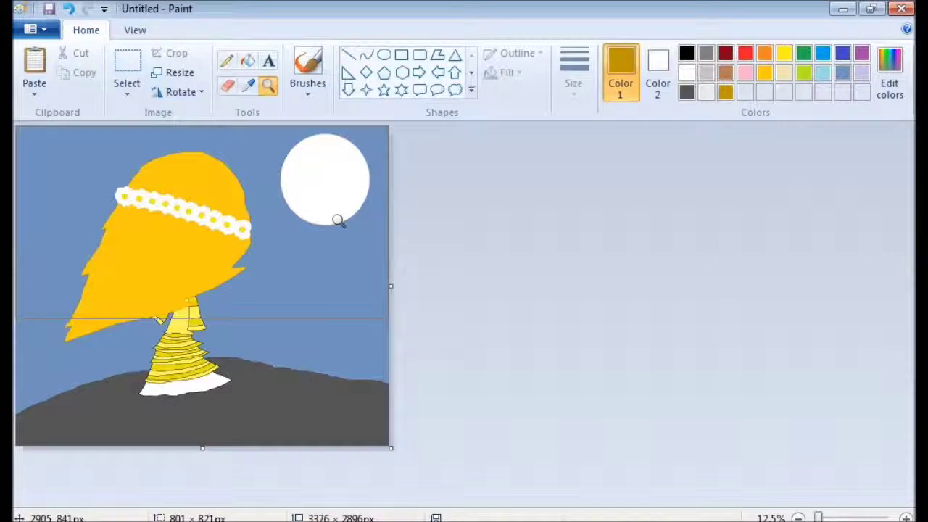
pyautogui.click(331, 176)
pyautogui.click(331, 176)
pyautogui.click(226, 85)
pyautogui.click(658, 73)
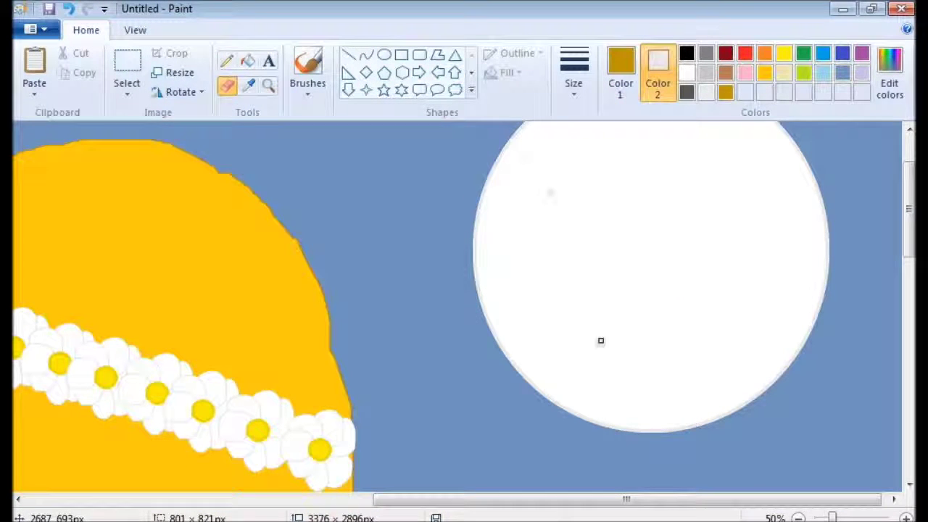
pyautogui.scroll(1, 677, 195)
# Save the picture under the file name fairytale.
pyautogui.click(269, 85)
pyautogui.rightClick(242, 327)
pyautogui.rightClick(242, 327)
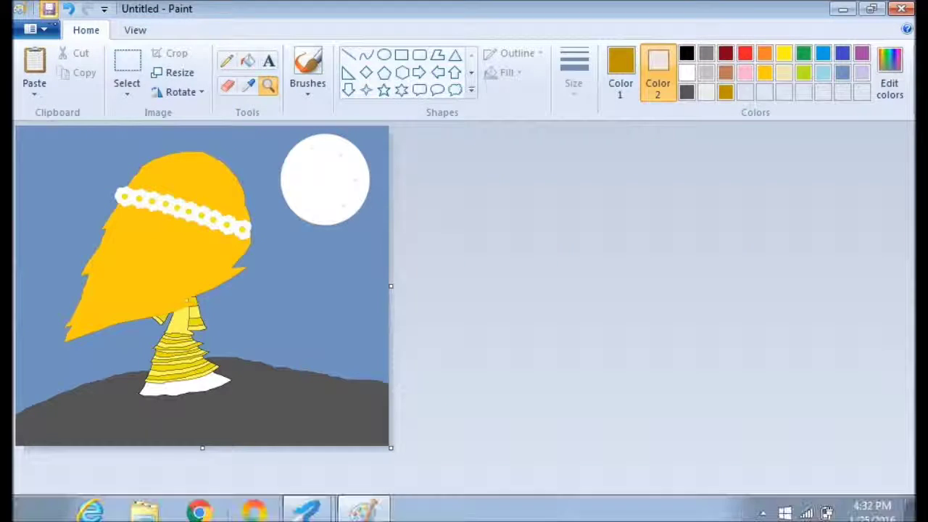
pyautogui.click(49, 9)
pyautogui.write('fairytale')
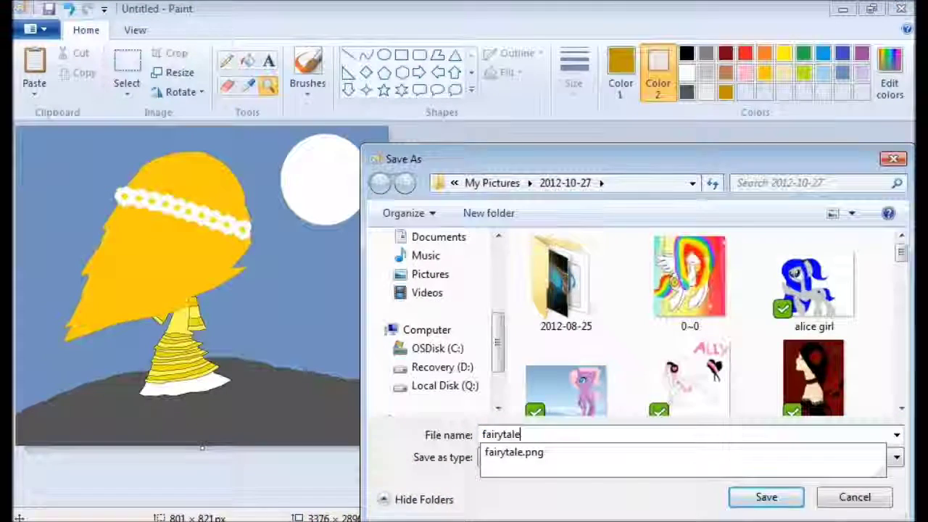